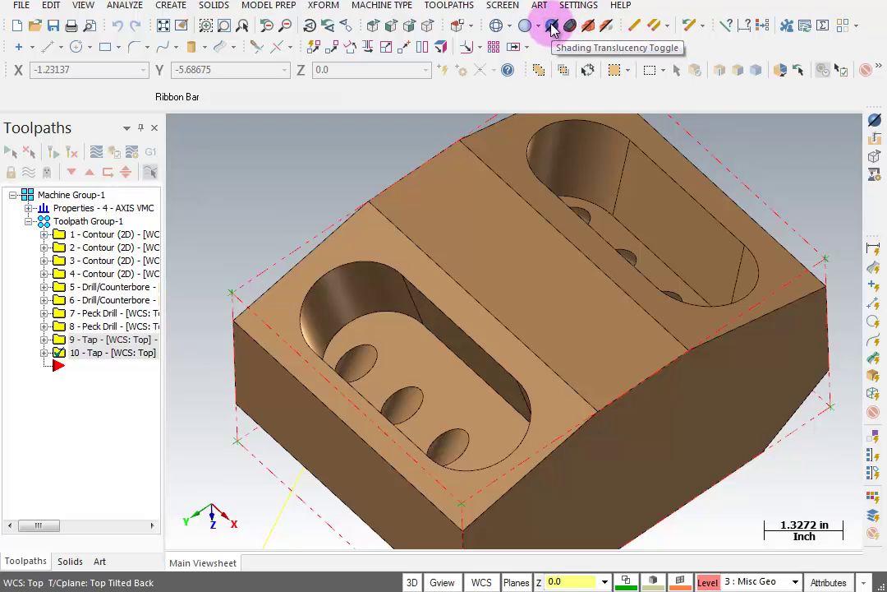
Select the left pocket's floor face, then clear the selection
left_click(396, 380)
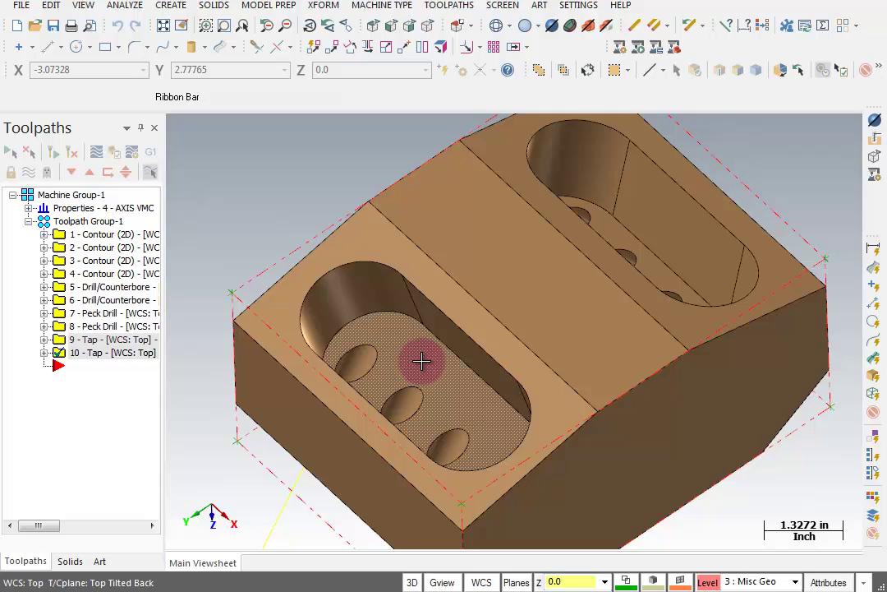
left_click(421, 362)
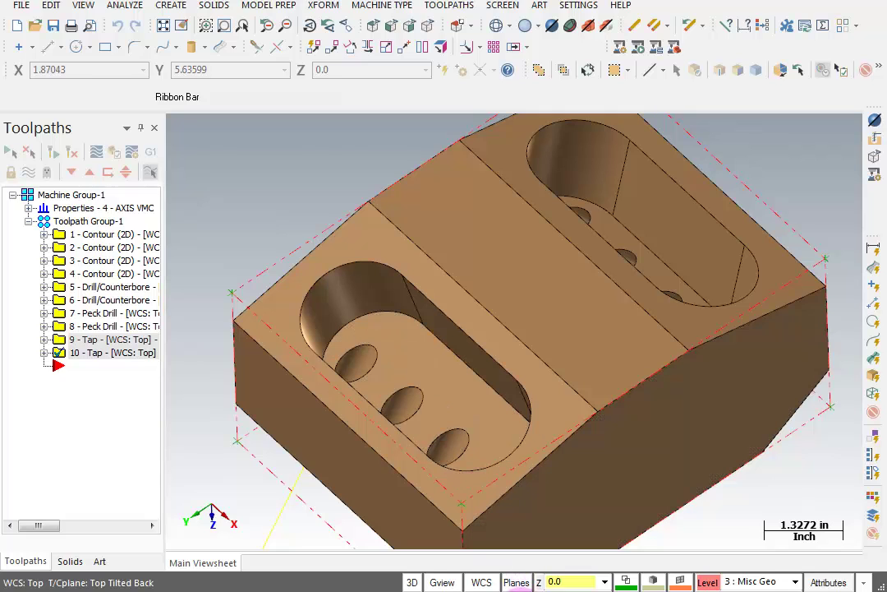
Set the tool and construction planes to the named plane Bottom Tilted Front
left_click(516, 582)
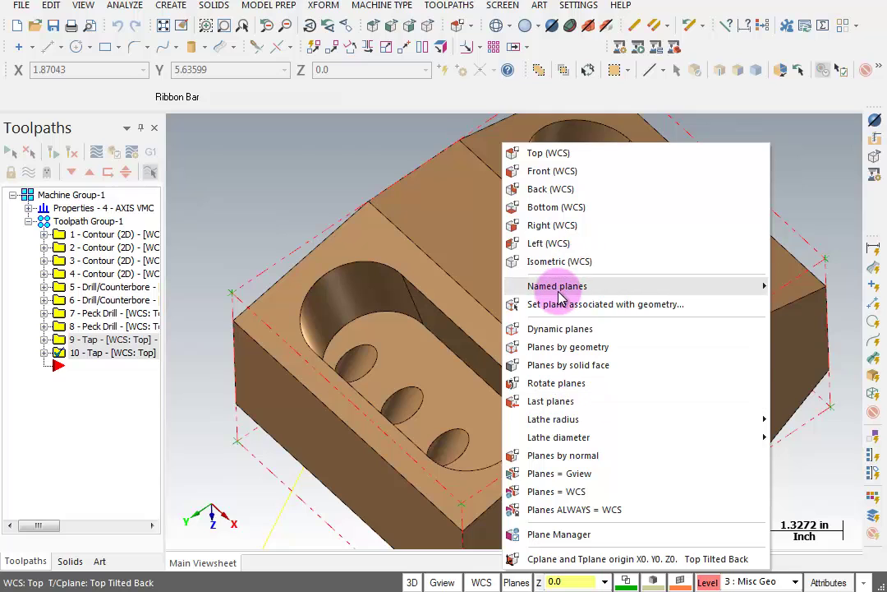
mouse_move(646, 293)
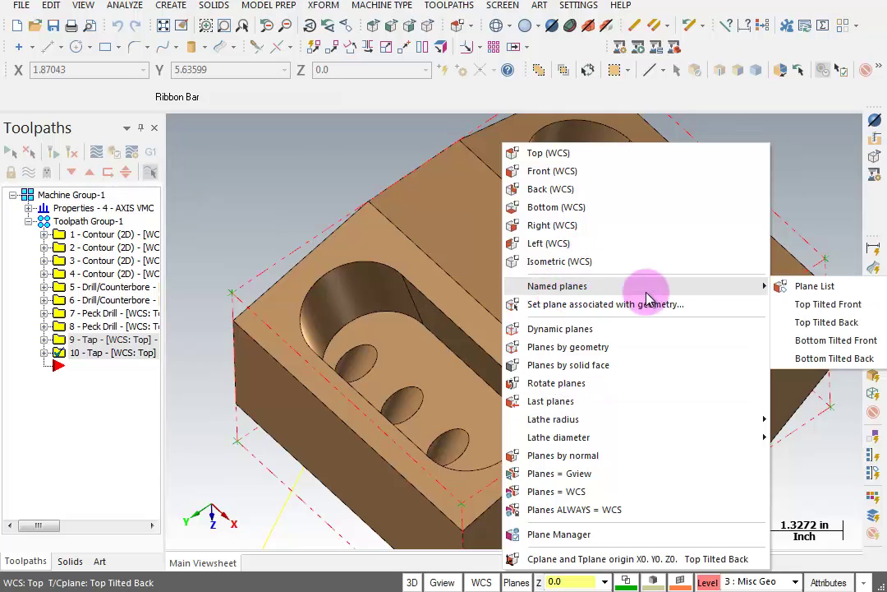
left_click(827, 342)
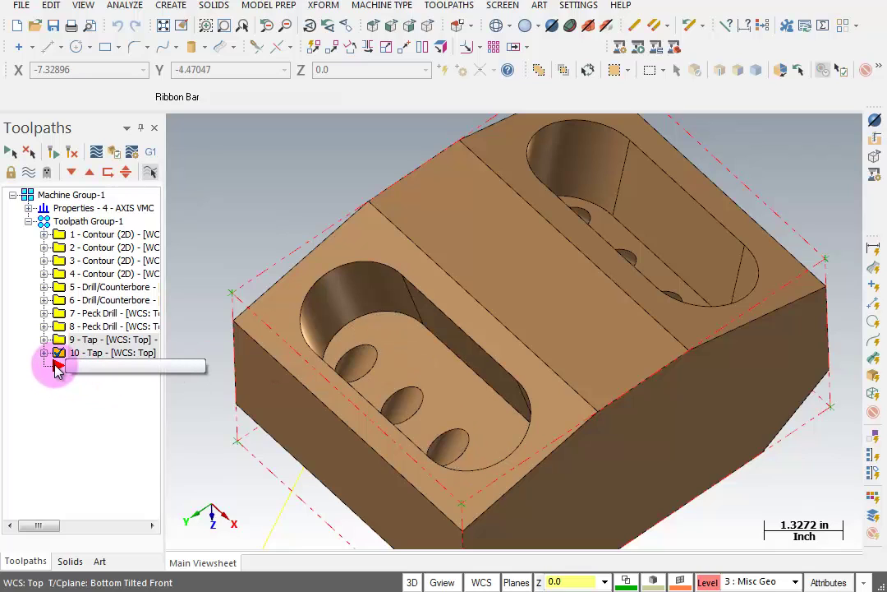
Start a new 2D High Speed Dynamic Mill toolpath
left_click(455, 7)
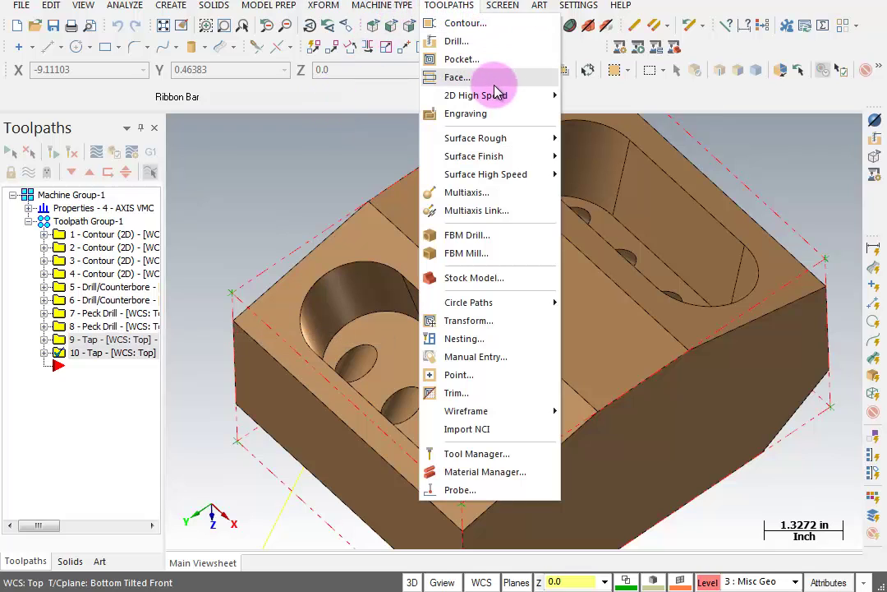
mouse_move(496, 99)
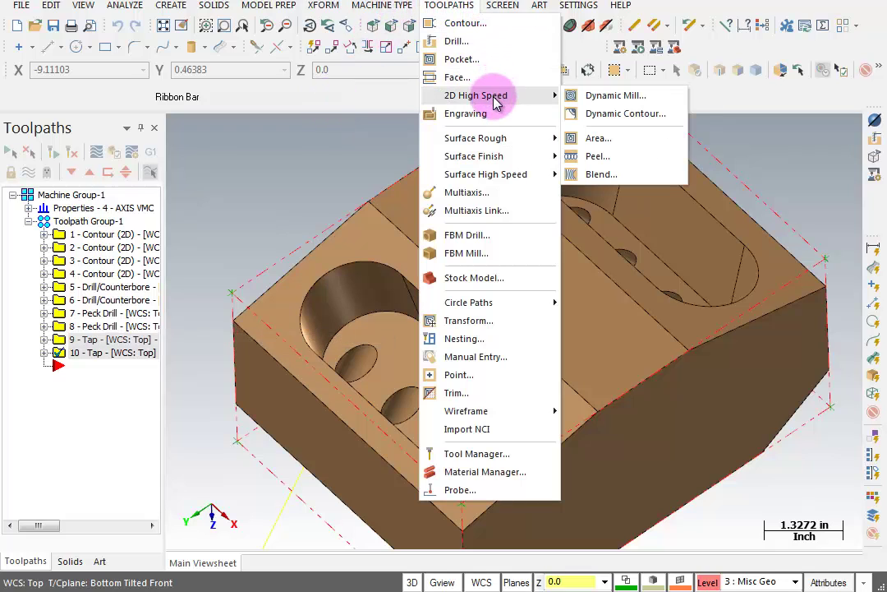
left_click(615, 99)
Chain the left pocket's floor loop from the solid as the machining region and accept chain options
left_click(102, 151)
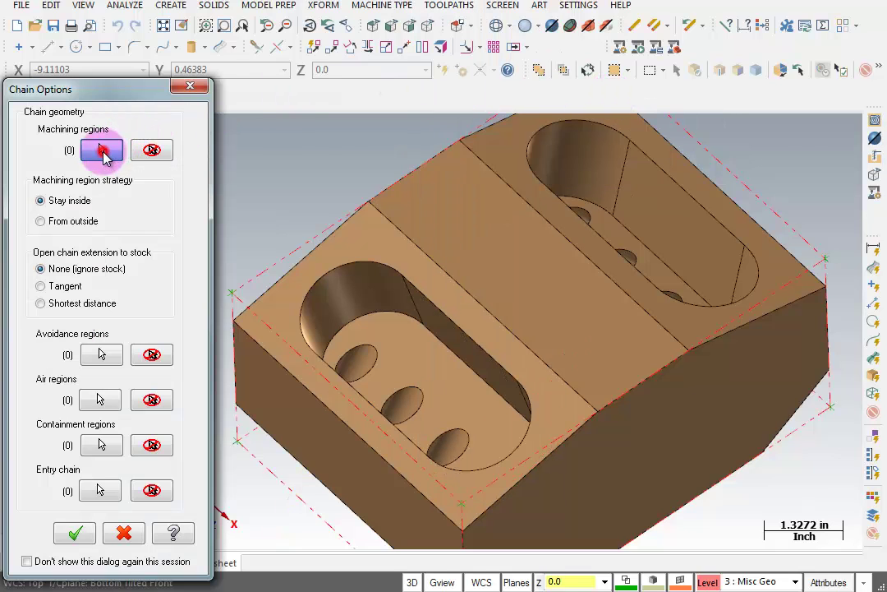
left_click_drag(462, 337, 455, 370)
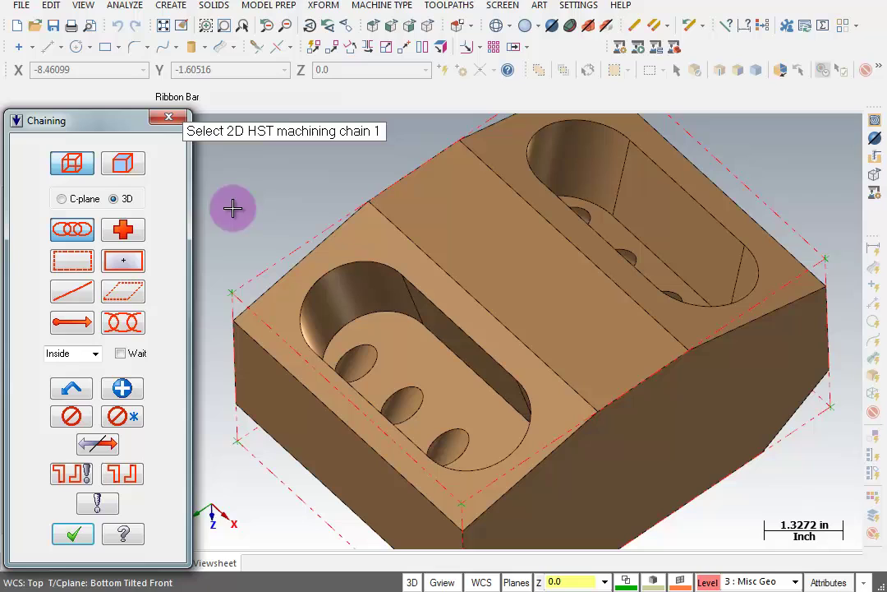
left_click(122, 165)
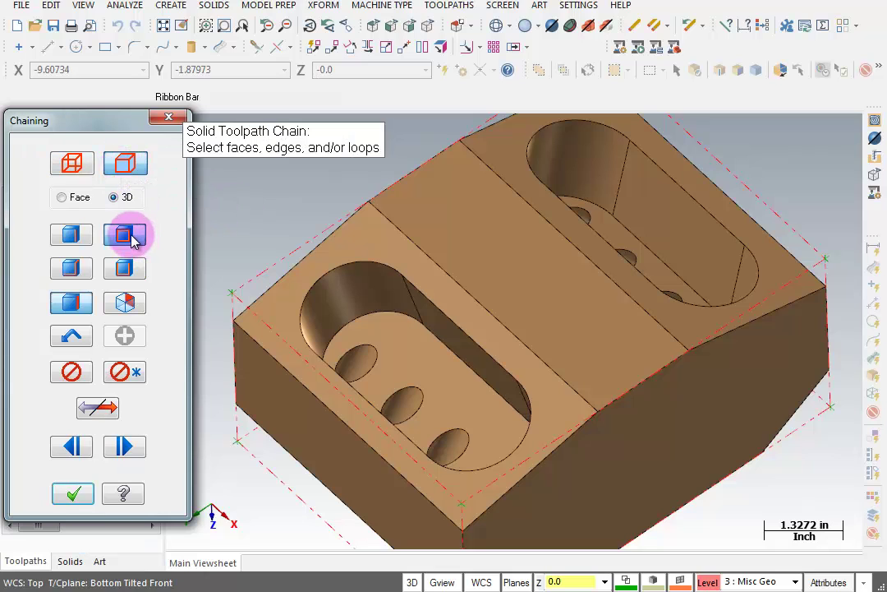
left_click(294, 334)
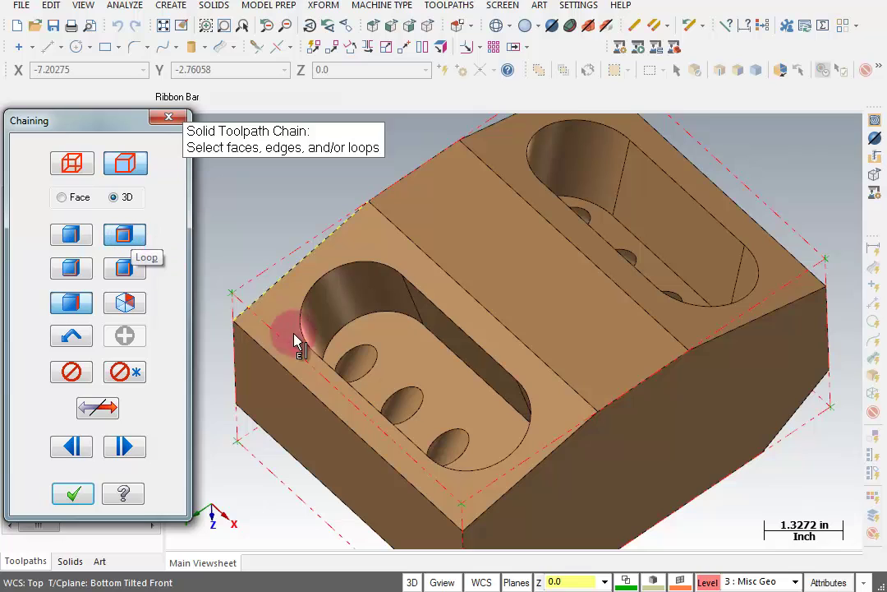
left_click(508, 407)
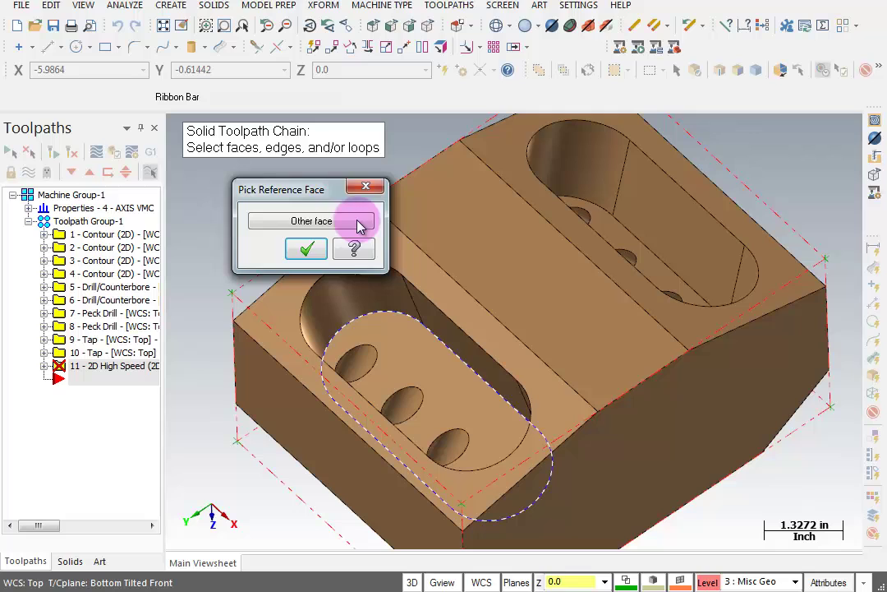
left_click(307, 249)
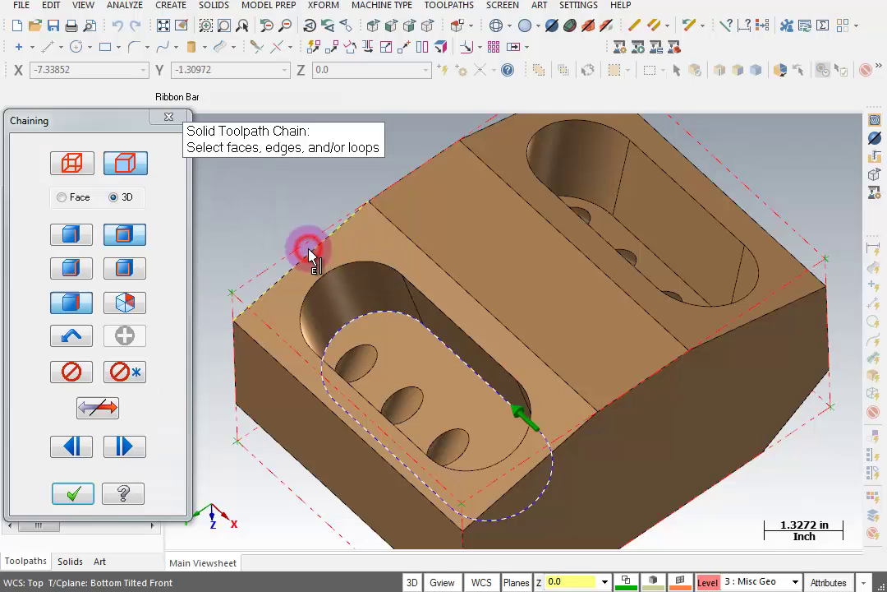
left_click(73, 493)
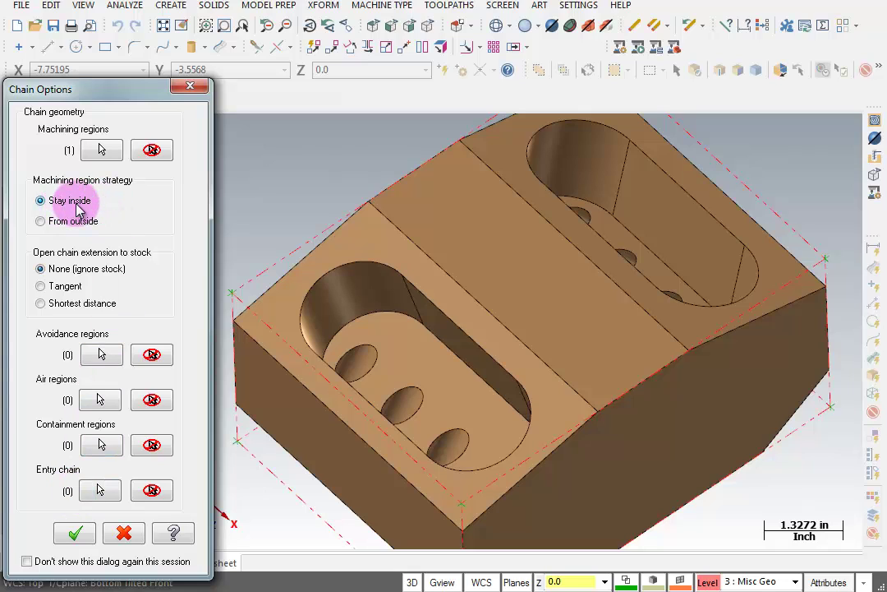
left_click(78, 535)
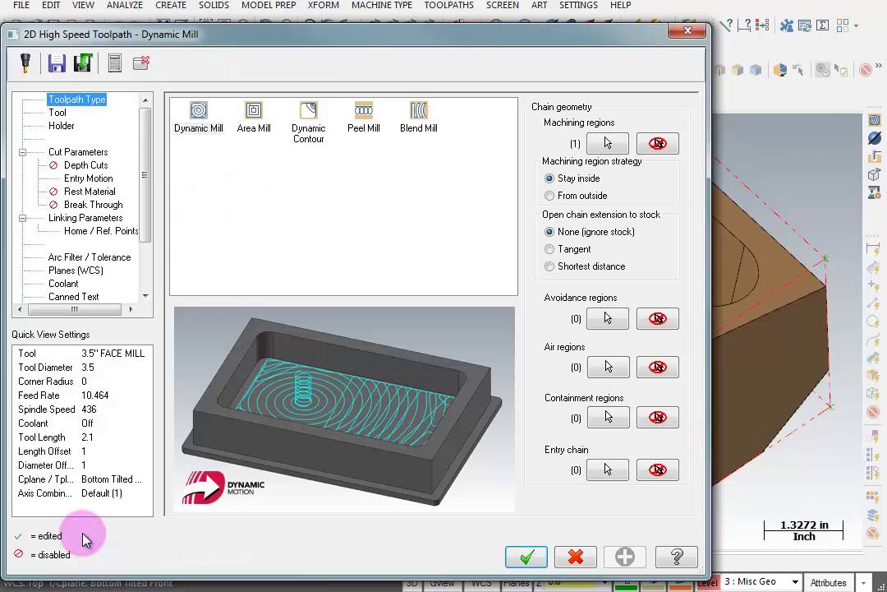
Assign tool 5, 1 INCH FLAT ENDMILL, with comment 'Mill The Bottom Tilted Front Pocket'
left_click(59, 113)
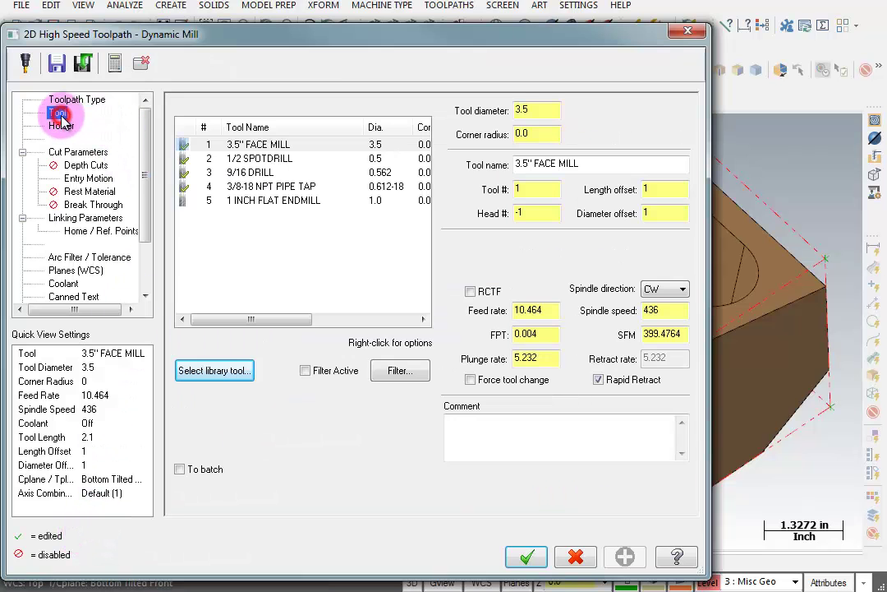
left_click(267, 202)
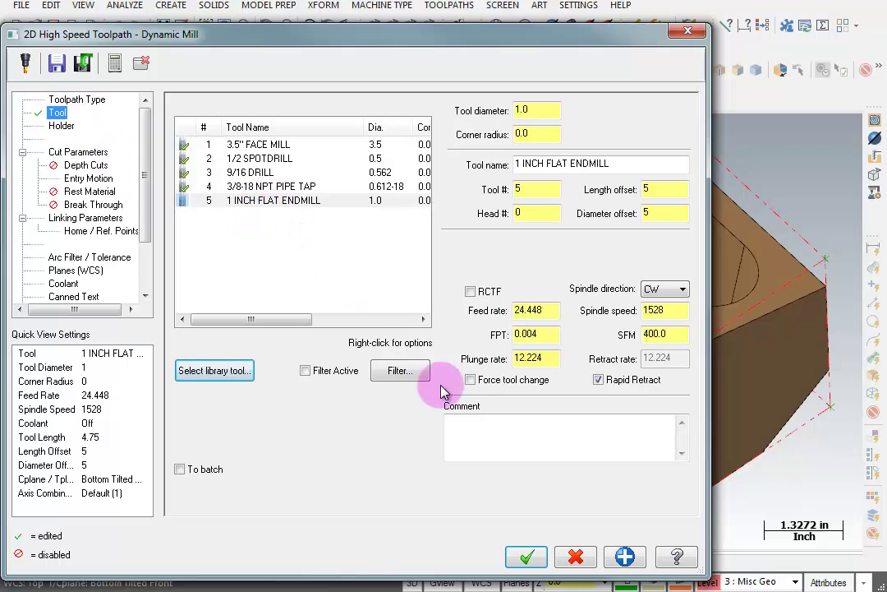
left_click(481, 443)
type("Mill The Bottom Tilted Front Pocket")
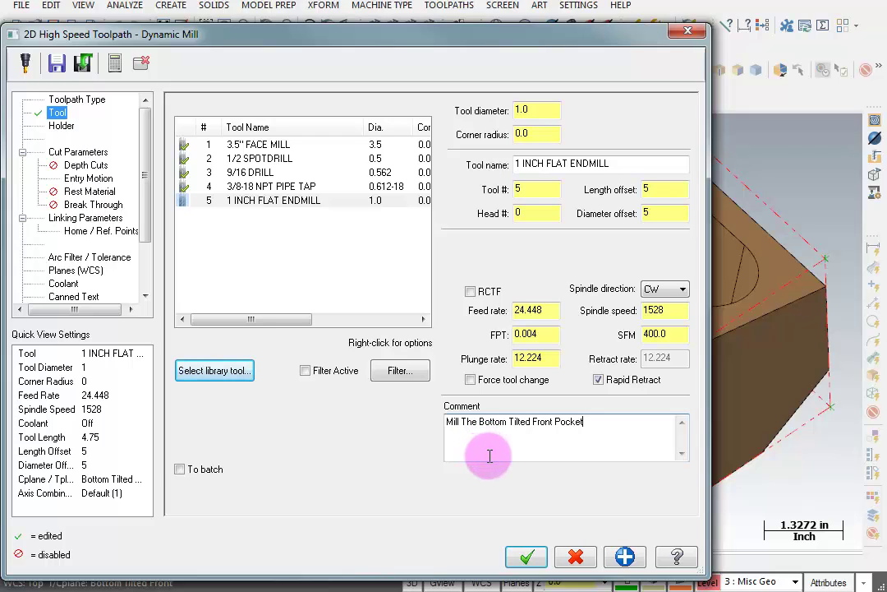
Set stock to leave on walls and floors to 0.0 in Cut Parameters
left_click(91, 152)
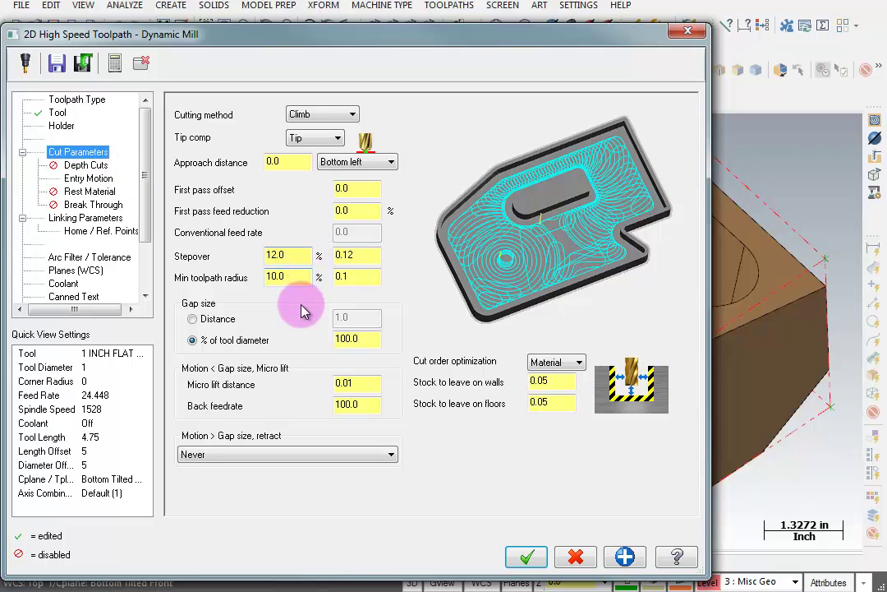
double_click(559, 382)
type("0")
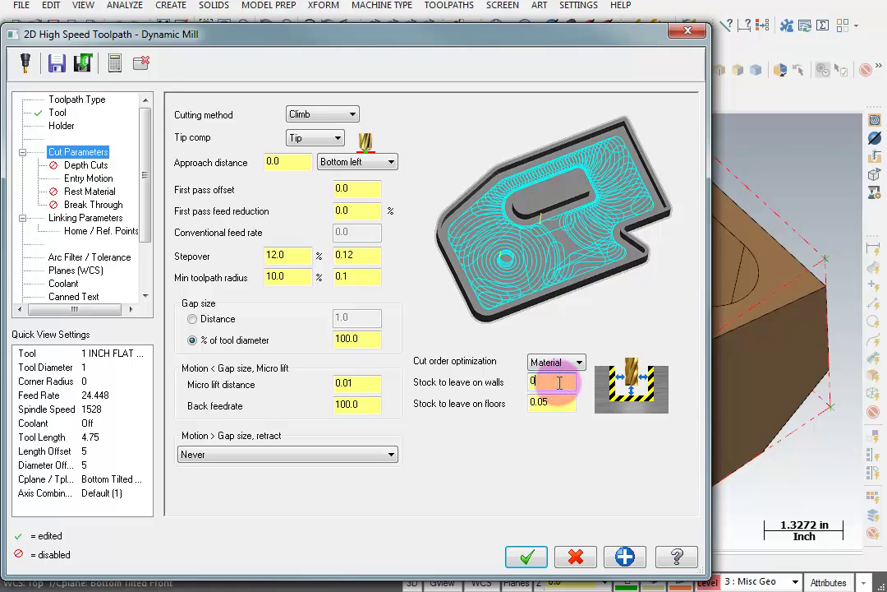
type(".0")
key("Tab")
type("0.0")
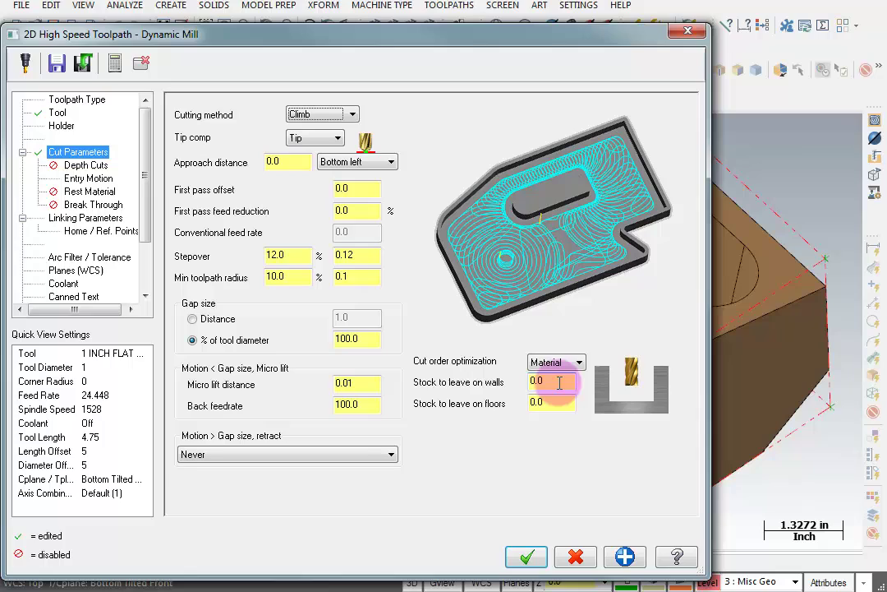
key("Tab")
Enable multiple depth cuts and measure the 1.75 pocket depth between two points
left_click(61, 165)
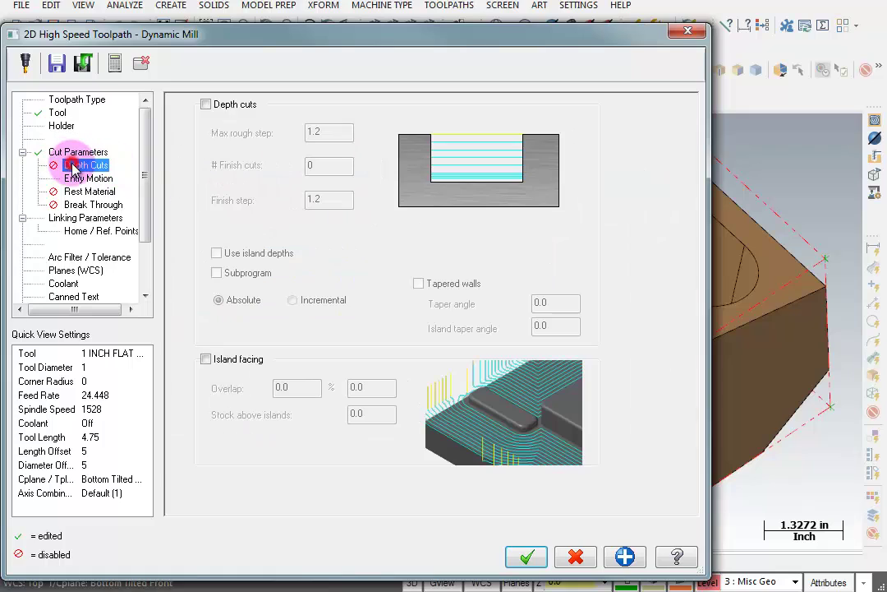
left_click(205, 104)
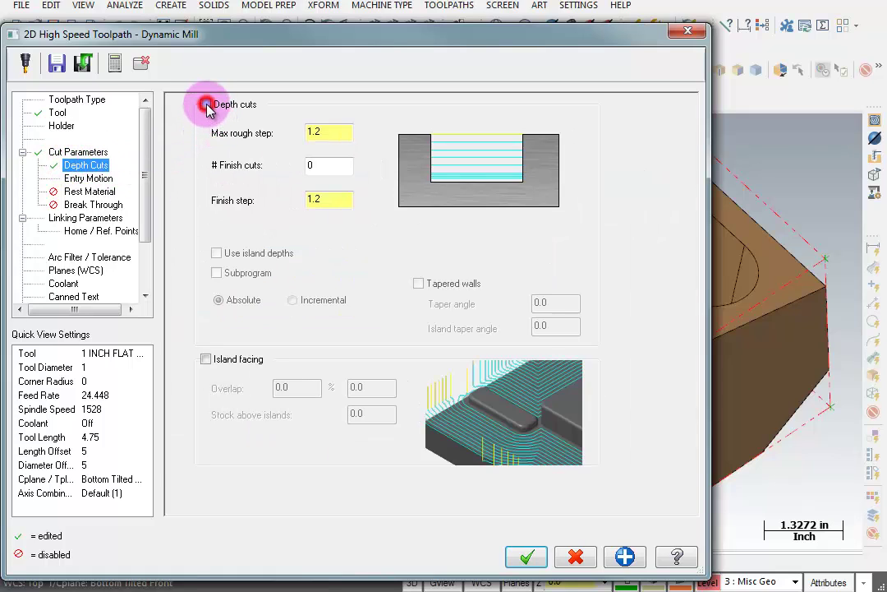
double_click(333, 133)
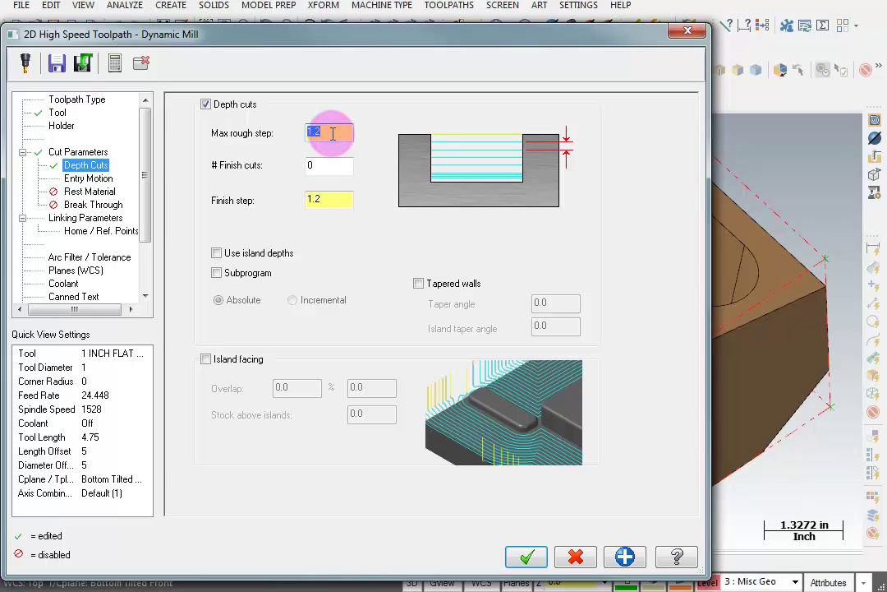
right_click(333, 134)
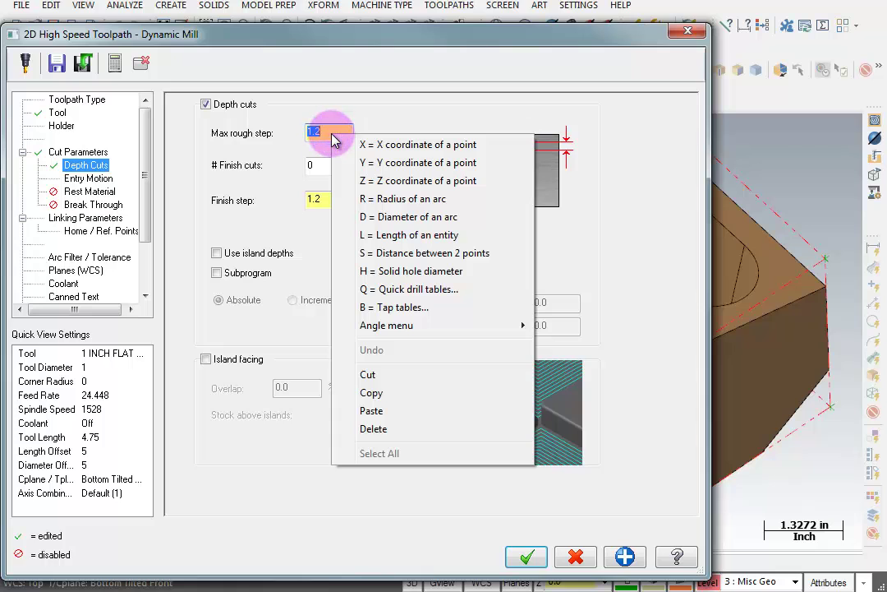
left_click(400, 254)
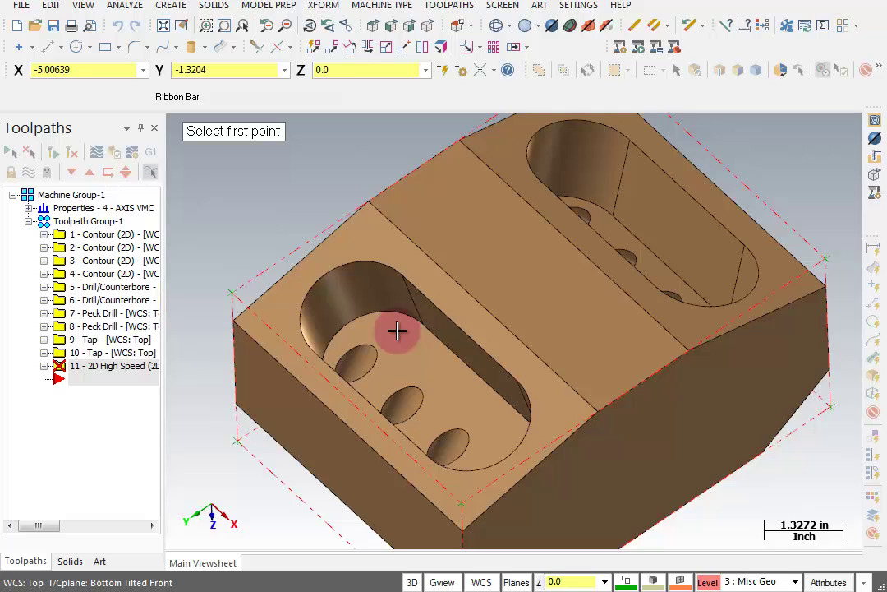
left_click(421, 325)
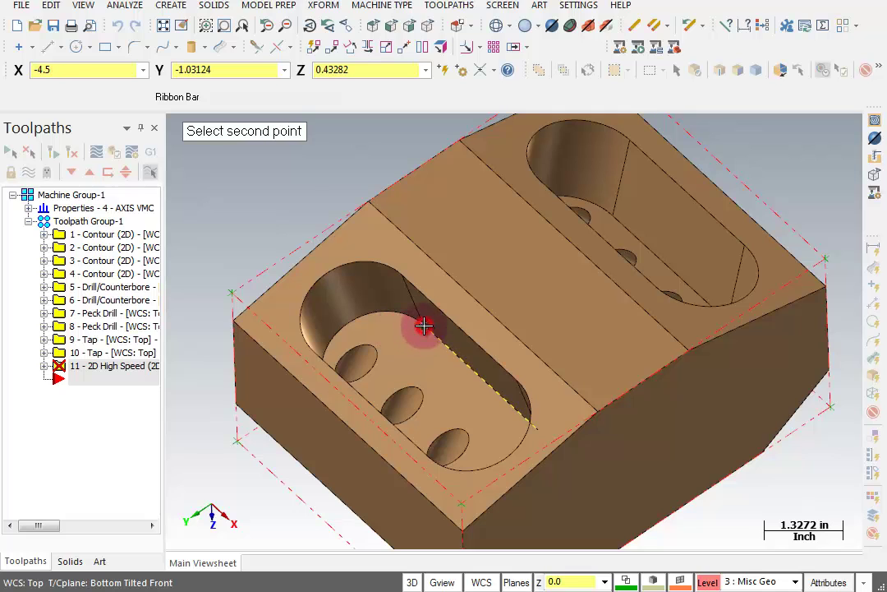
left_click(407, 283)
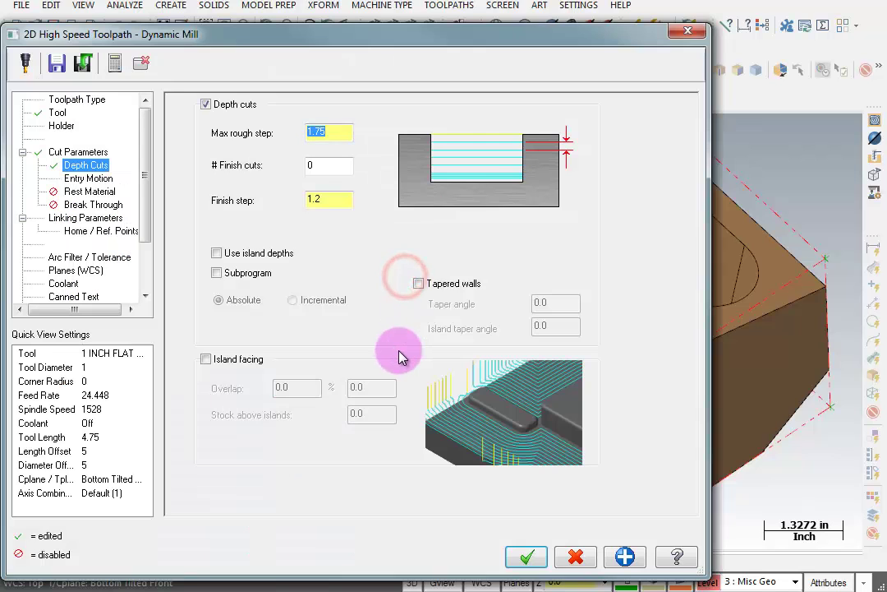
Set the max rough step to 0.9
left_click(343, 134)
type(".9")
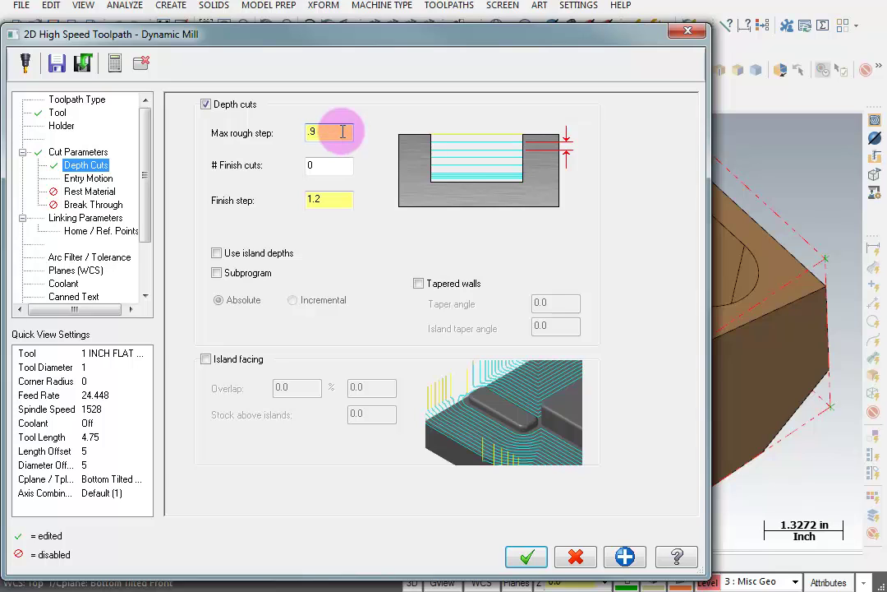
left_click(329, 169)
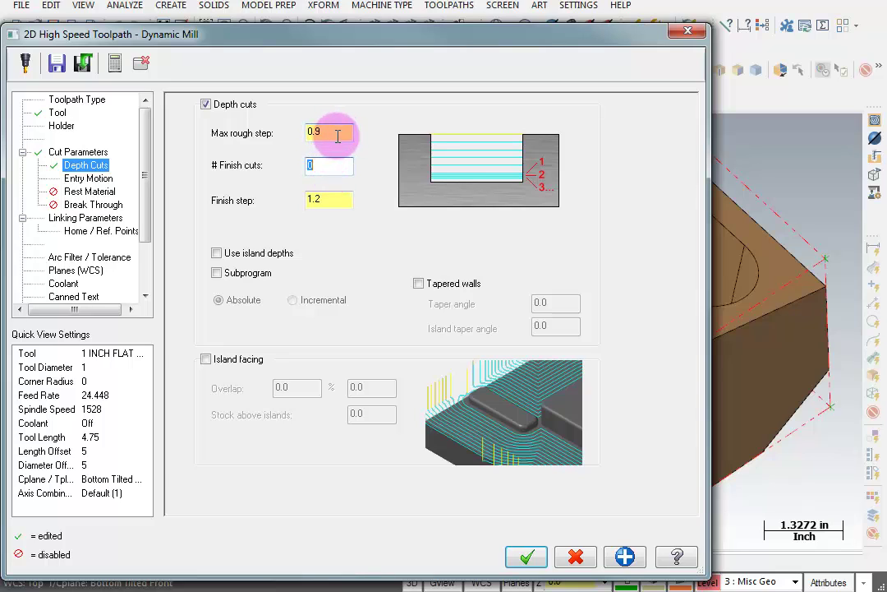
Set the helix entry radius to 0.42 and Z clearance to 0.05
left_click(86, 176)
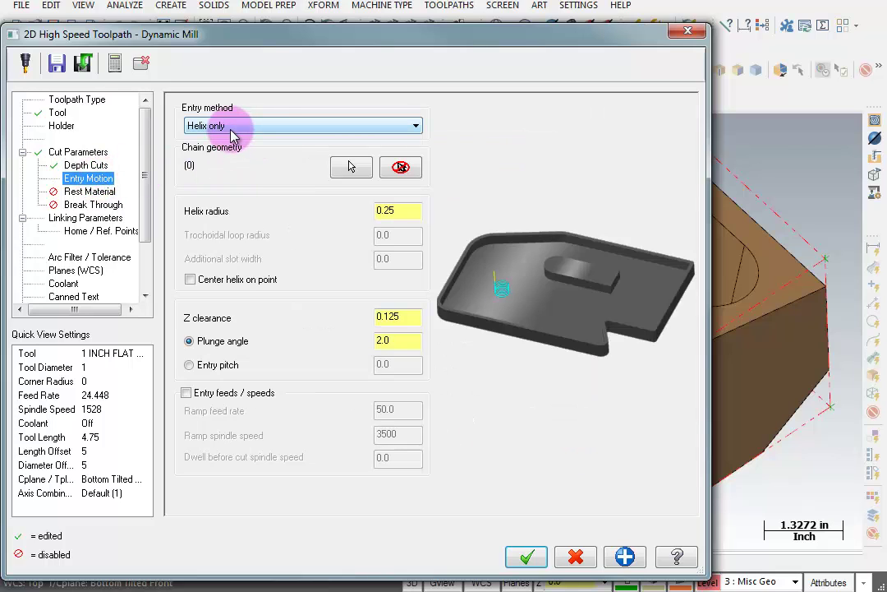
left_click(400, 212)
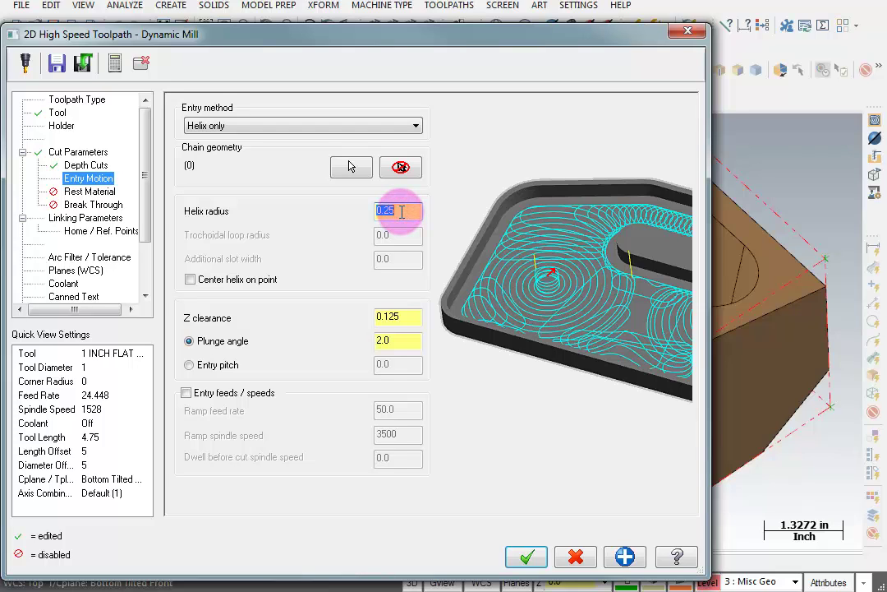
type(".4")
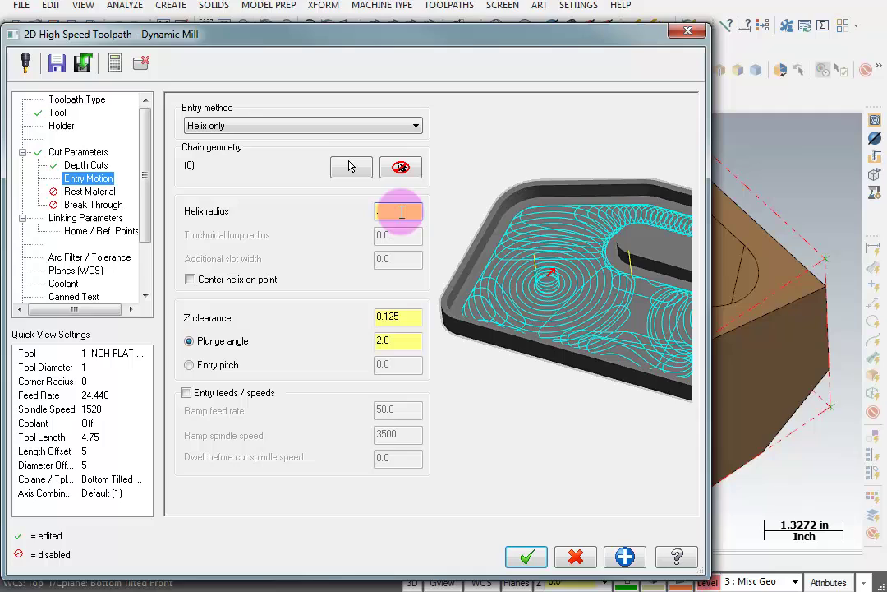
type("2")
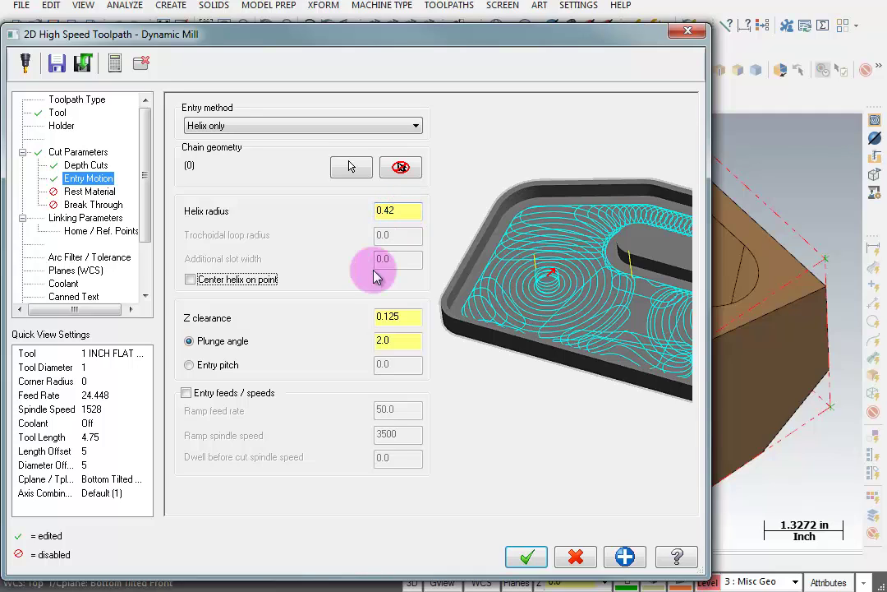
left_click(394, 318)
key("BackSpace")
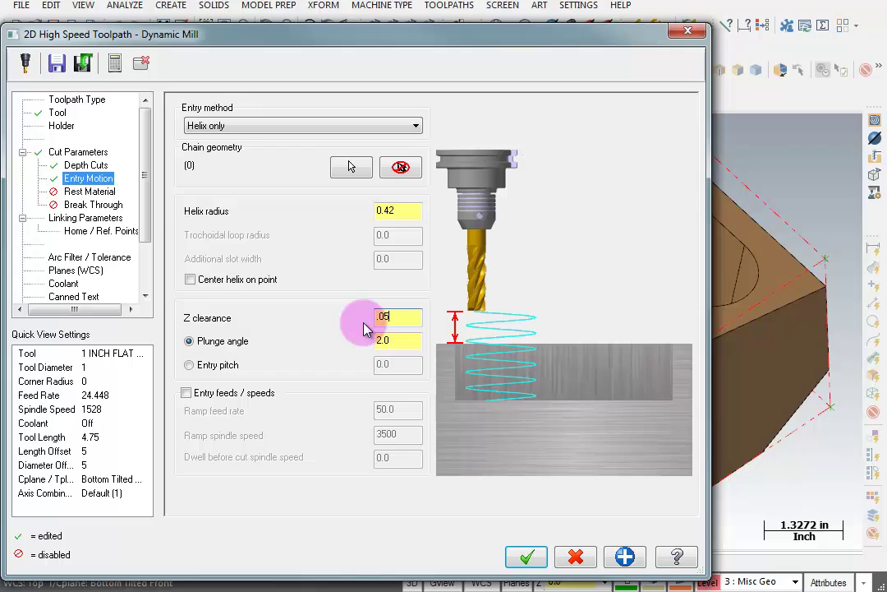
key("Tab")
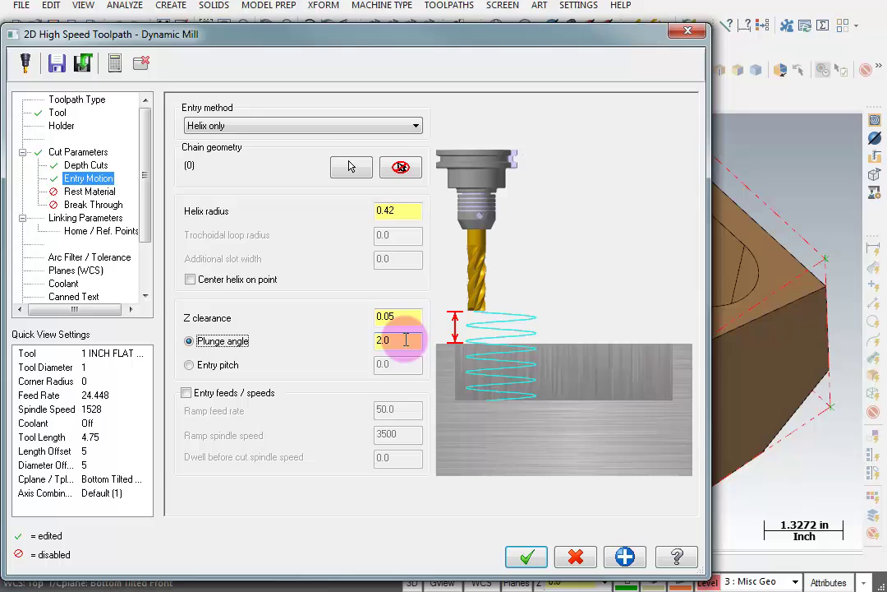
left_click(82, 218)
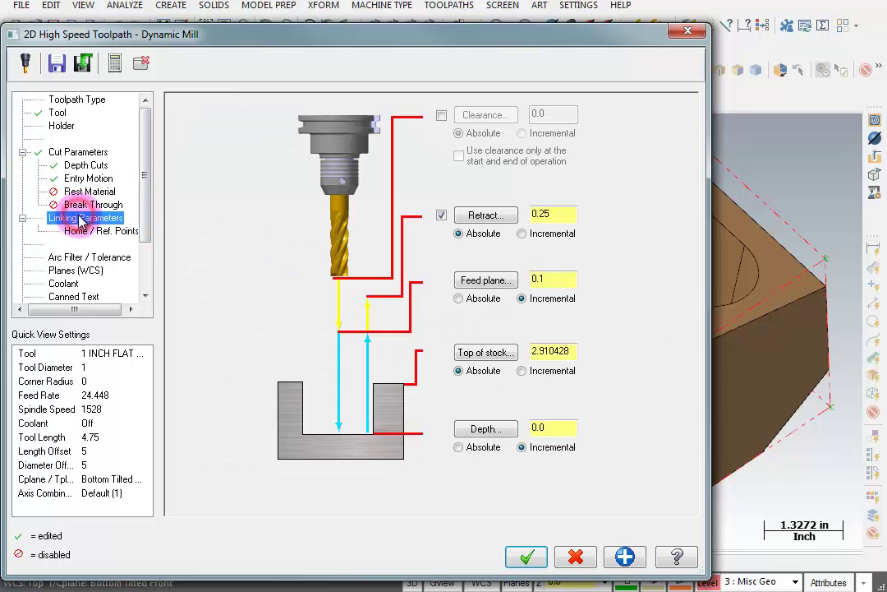
Enable a 6.0 clearance used only at start and end, and take top of stock 2.182821 from the part edge
left_click(442, 117)
double_click(560, 115)
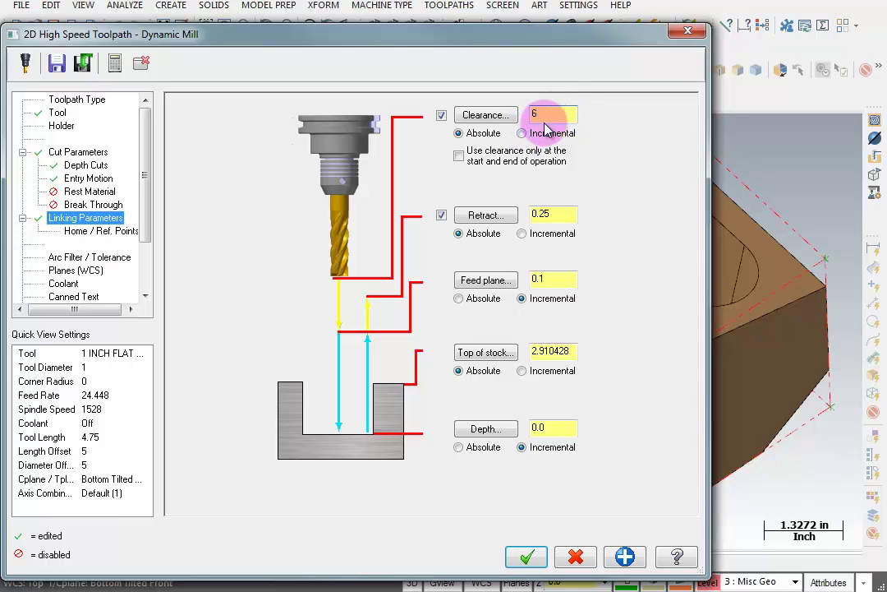
left_click(458, 156)
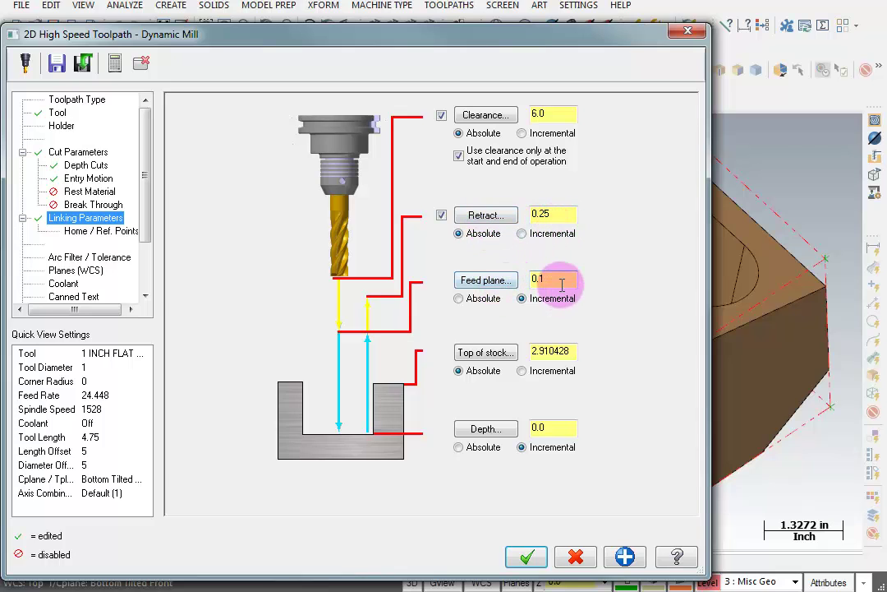
left_click(498, 356)
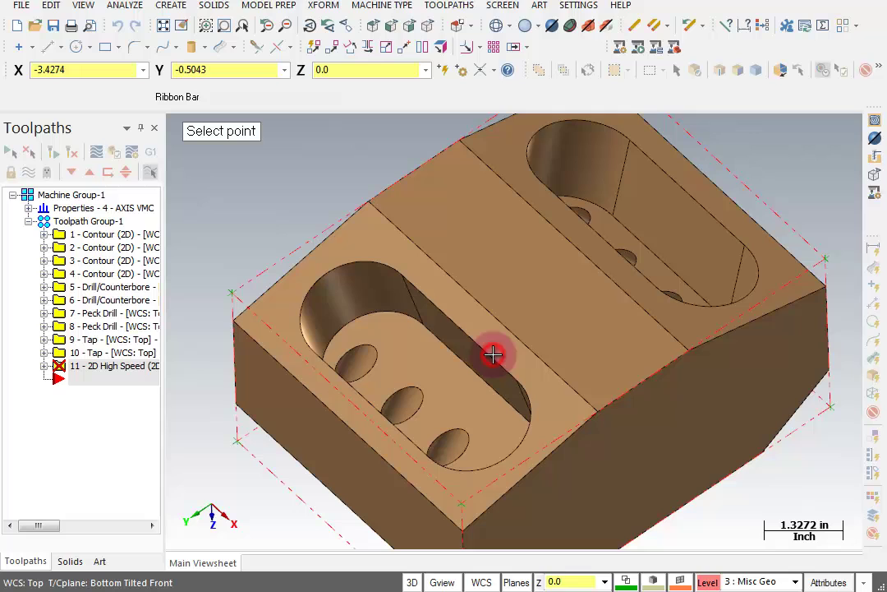
left_click(300, 265)
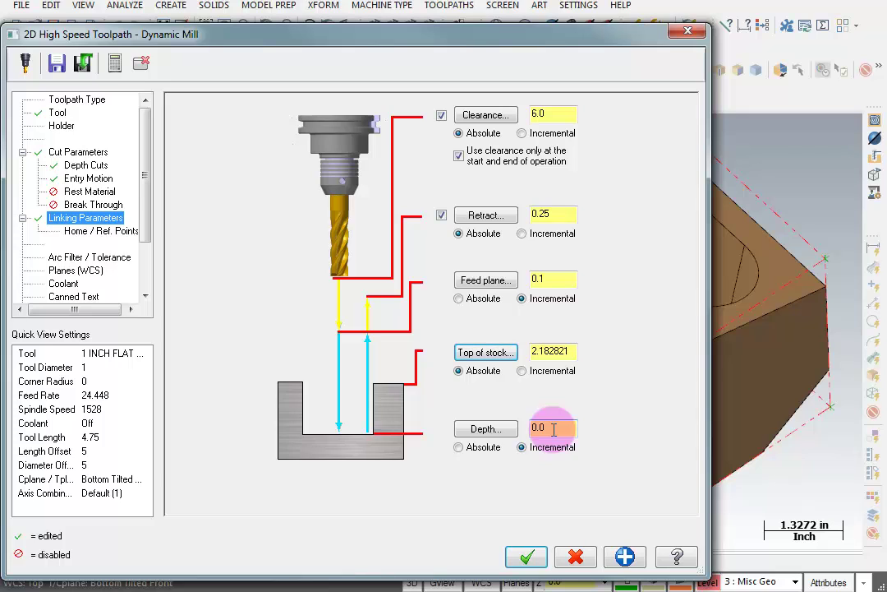
left_click(61, 271)
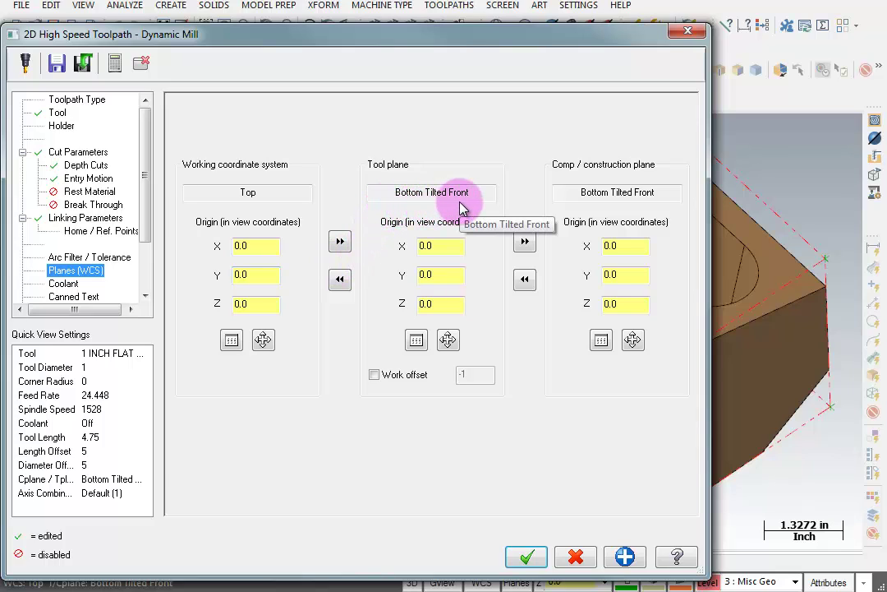
Generate the pocket toolpath, copy operation 11 as operation 12, and reopen its parameters
left_click(527, 560)
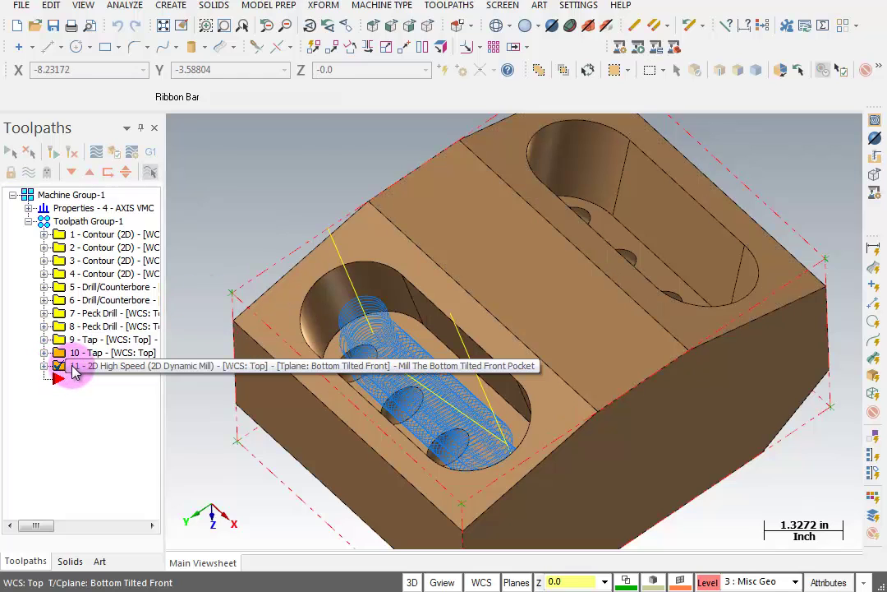
right_click_drag(66, 368, 65, 375)
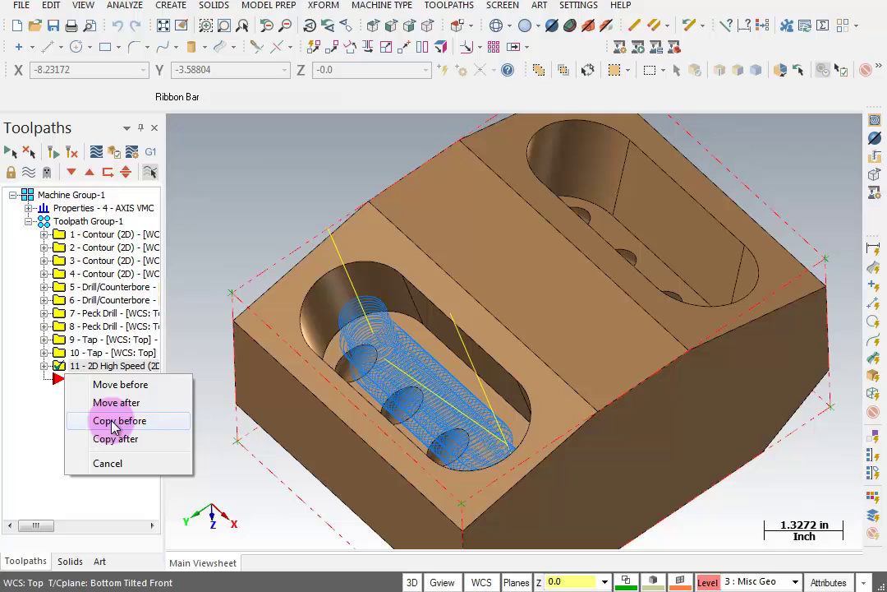
left_click(117, 439)
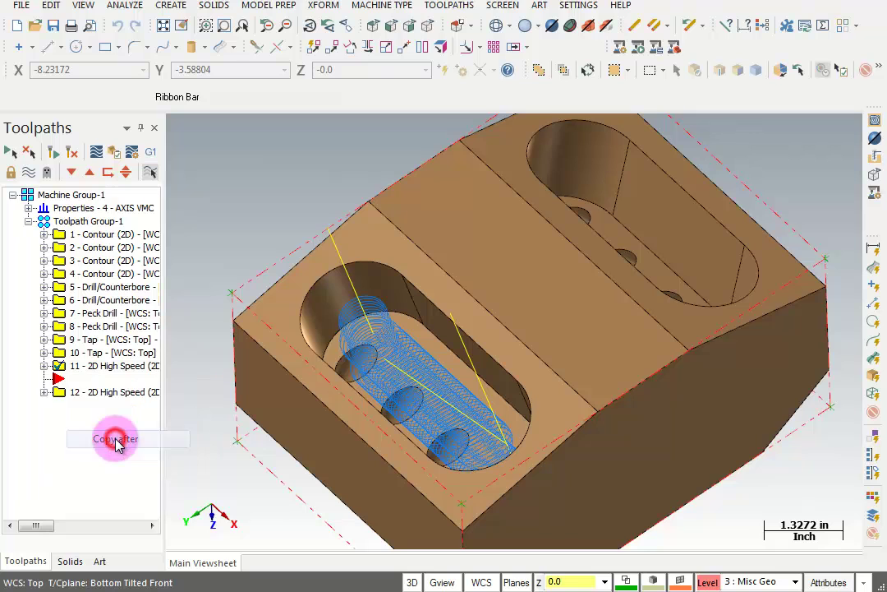
left_click(44, 392)
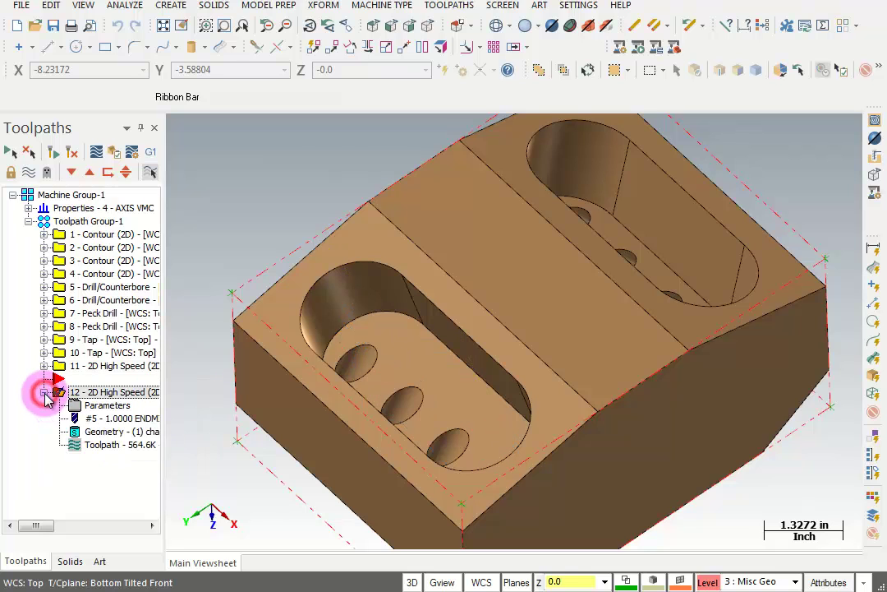
left_click(106, 406)
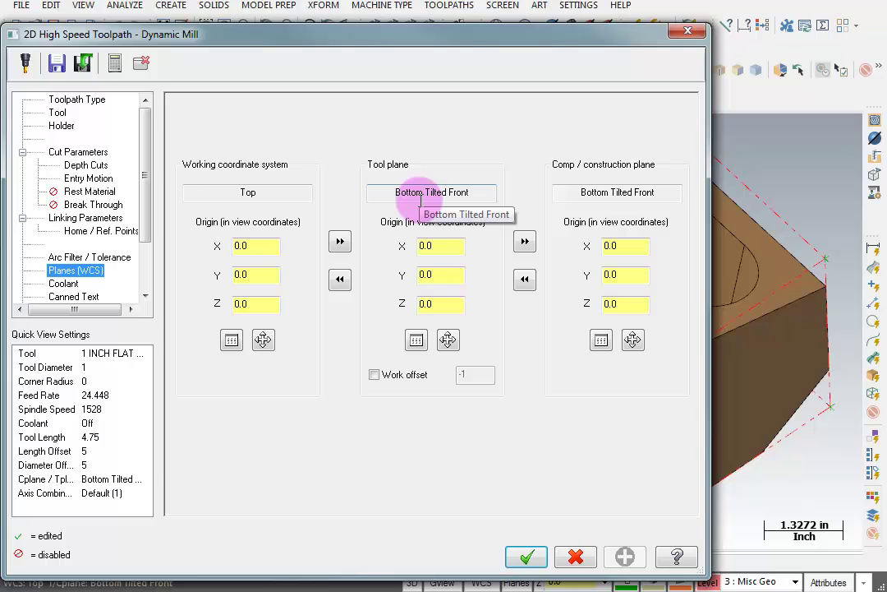
Set toolpath 12's tool plane and construction plane to Bottom Tilted Back
left_click(417, 344)
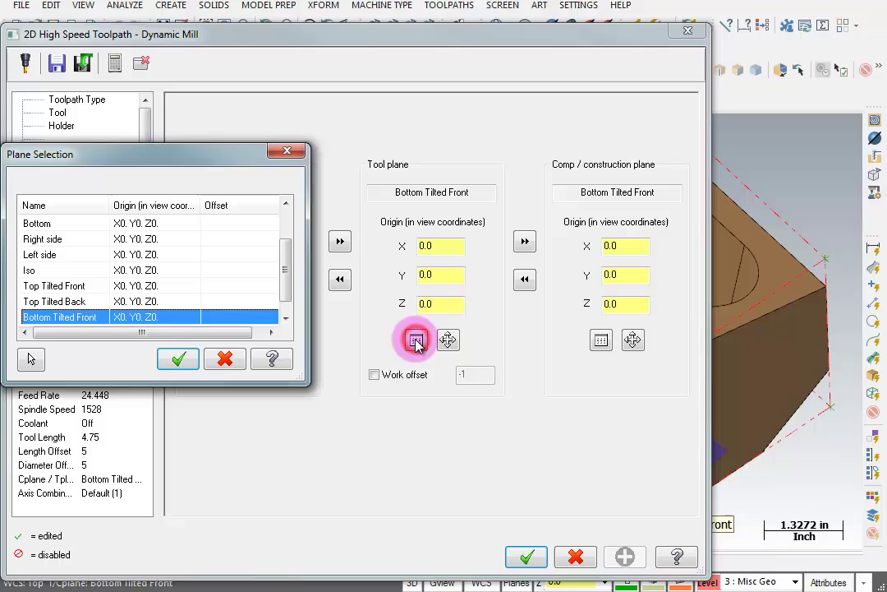
left_click_drag(286, 287, 286, 304)
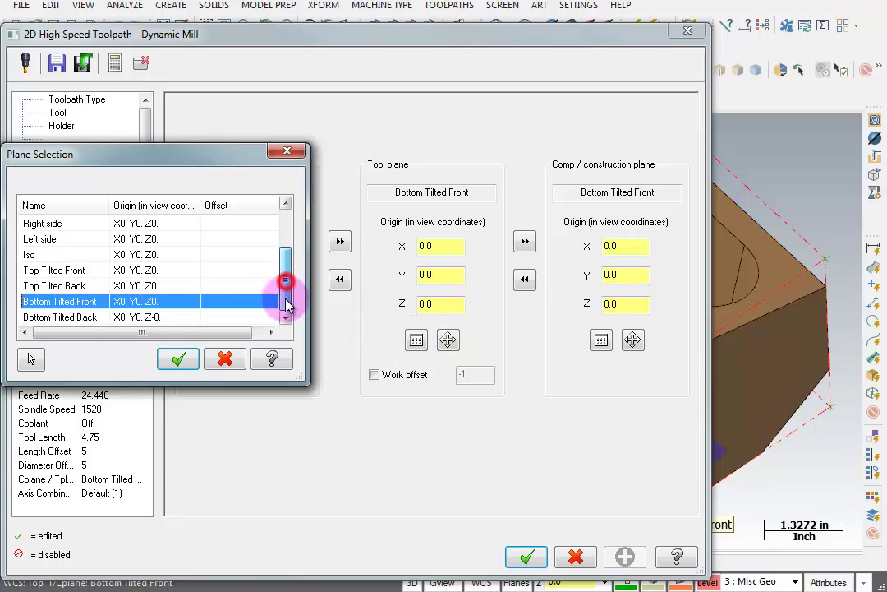
left_click(62, 317)
left_click(179, 361)
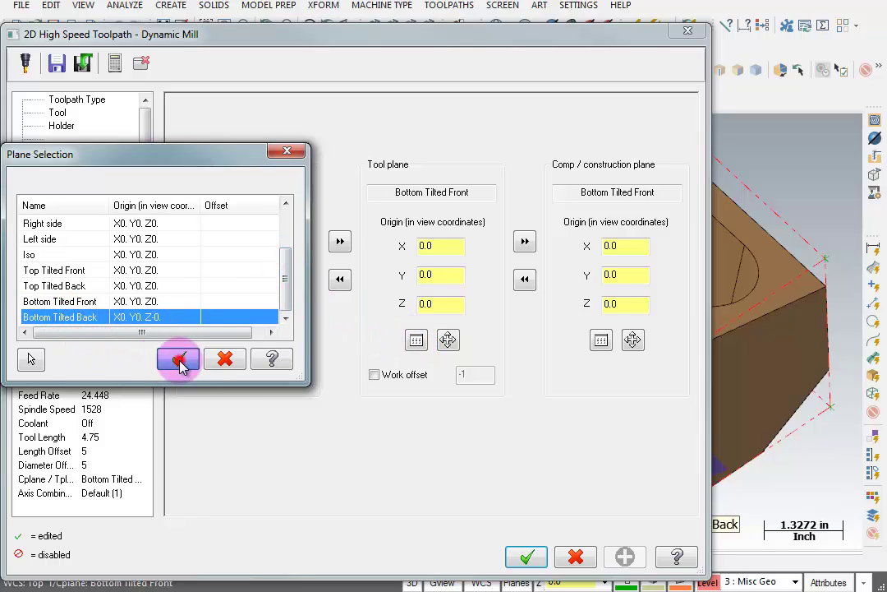
left_click(524, 244)
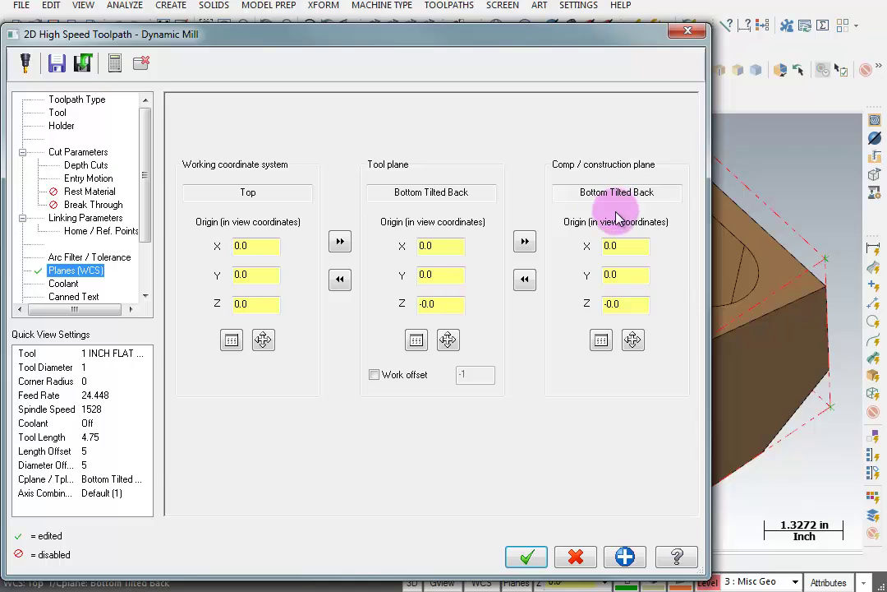
Chain the back slot loop as the only machining region, accepting the suggested reference face
left_click(77, 100)
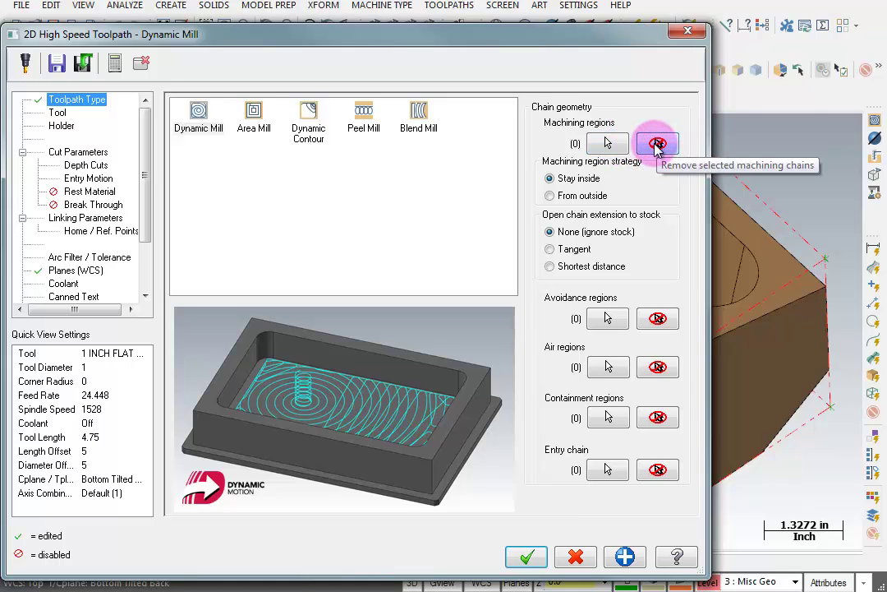
left_click(610, 143)
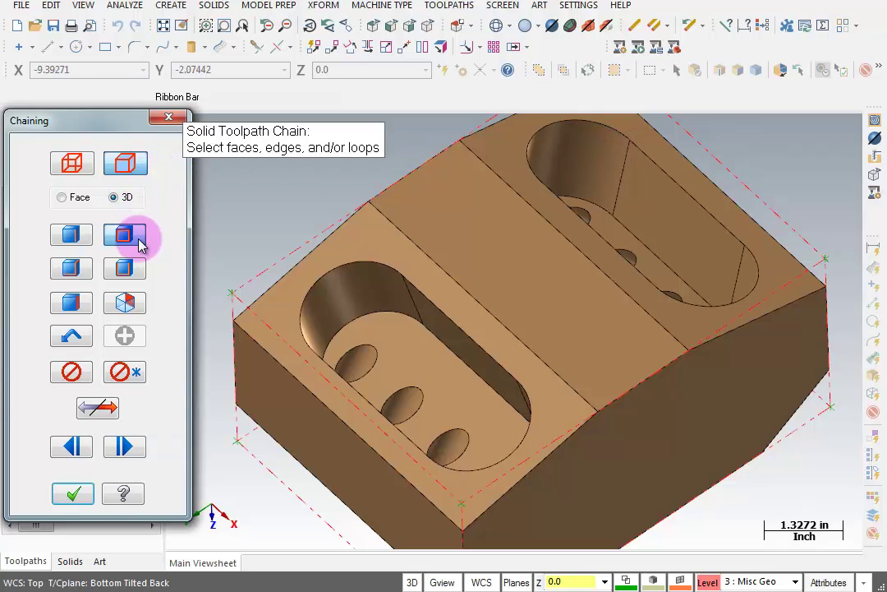
left_click(701, 298)
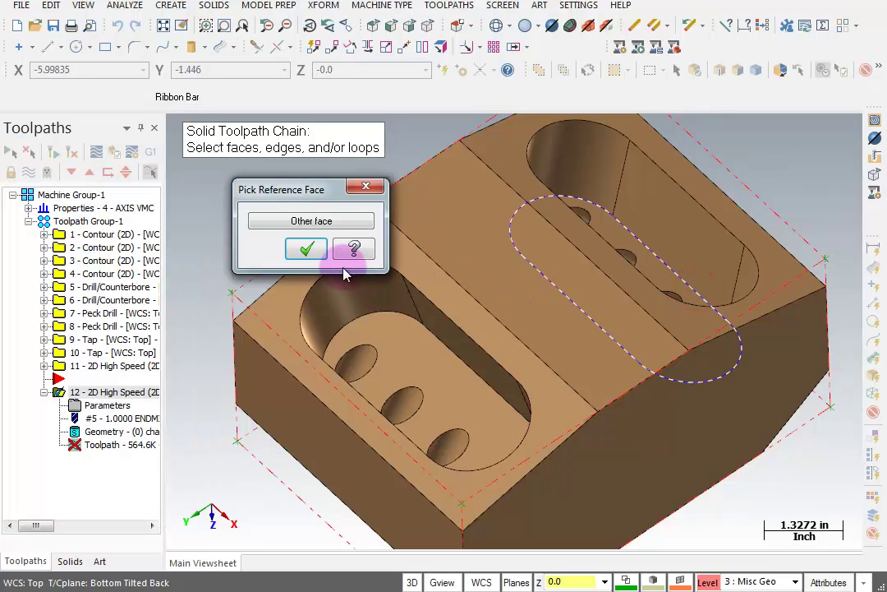
left_click(306, 249)
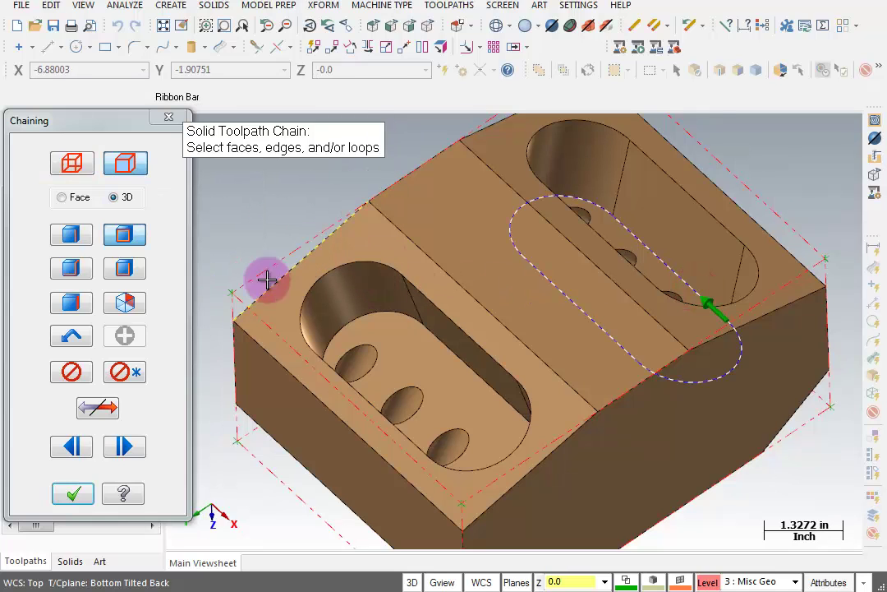
left_click(73, 493)
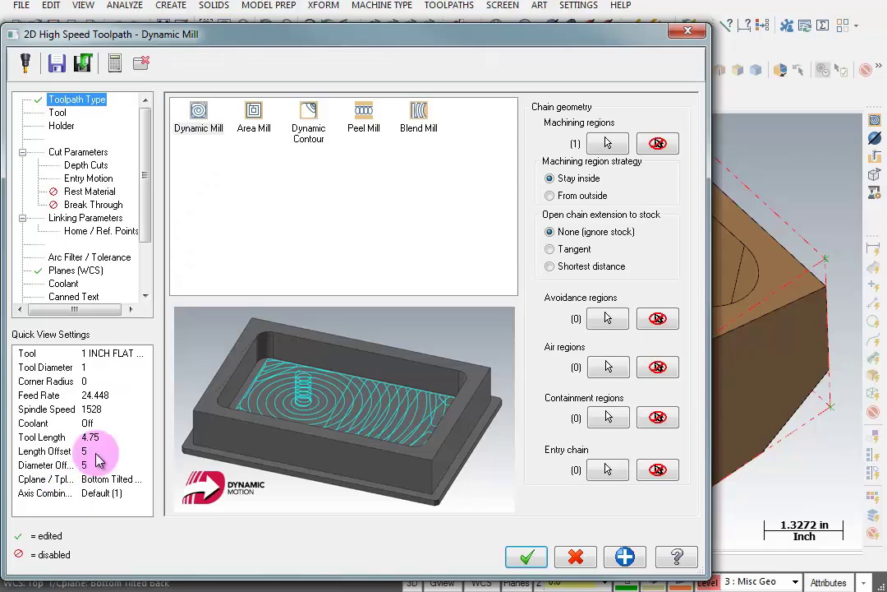
left_click(57, 112)
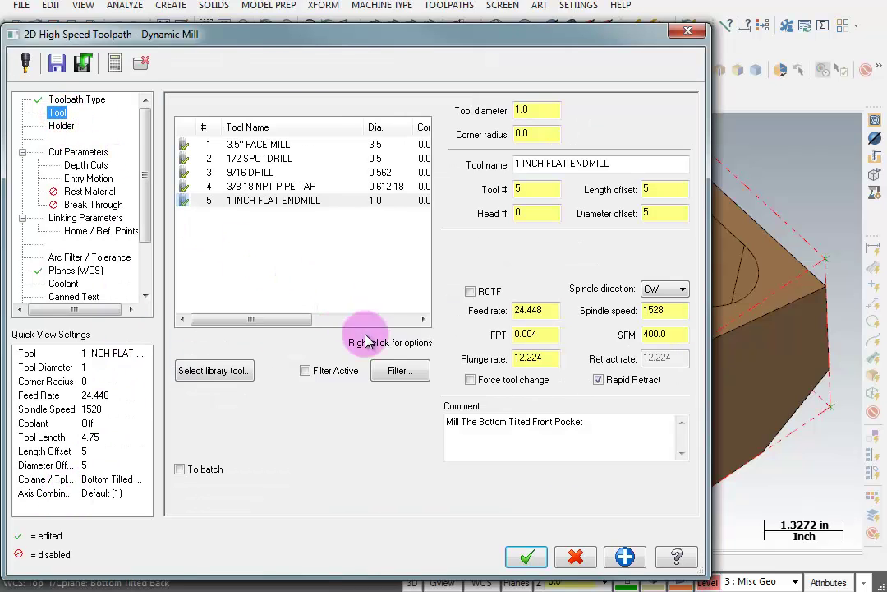
Change the tool comment from 'Front' to 'Back' and review the cut and entry settings
double_click(541, 421)
type("Bac")
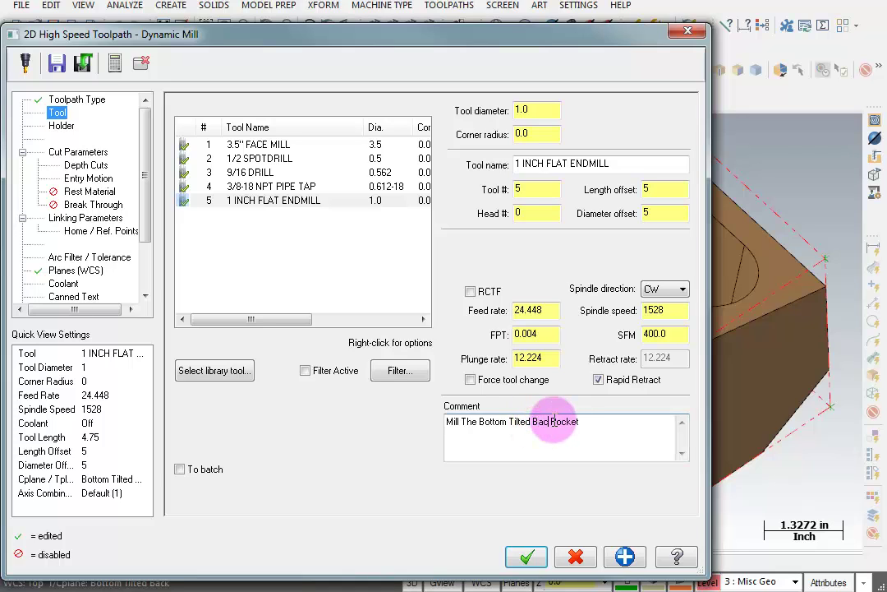
type("k")
left_click(79, 152)
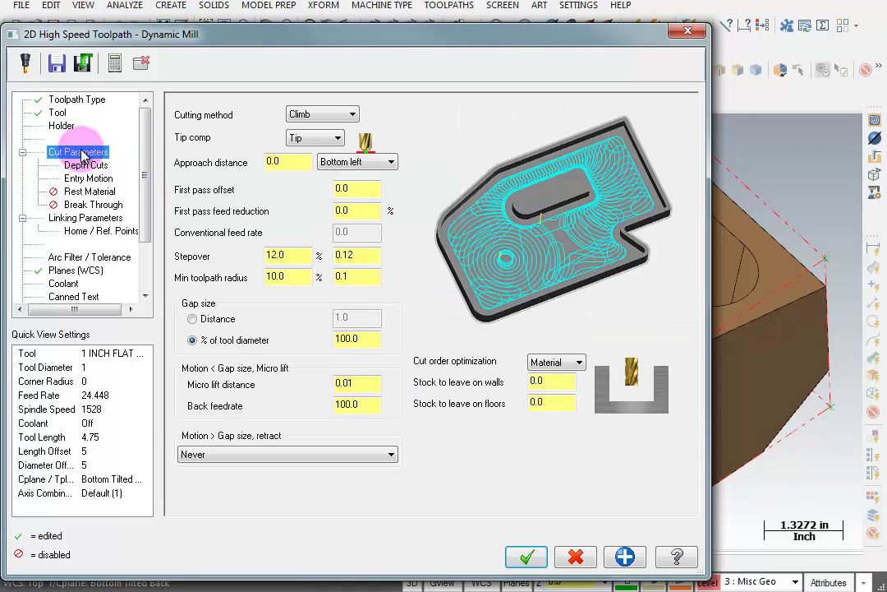
left_click(87, 165)
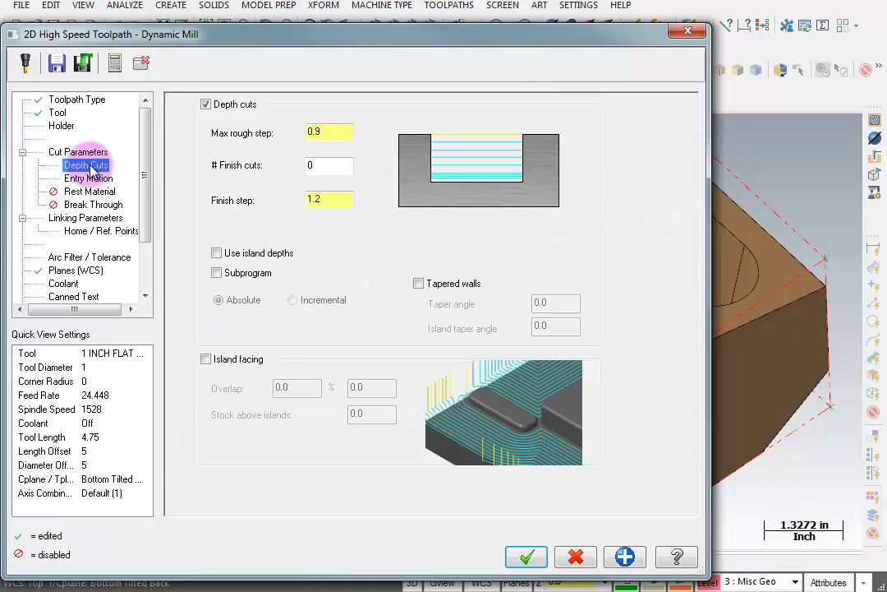
left_click(92, 179)
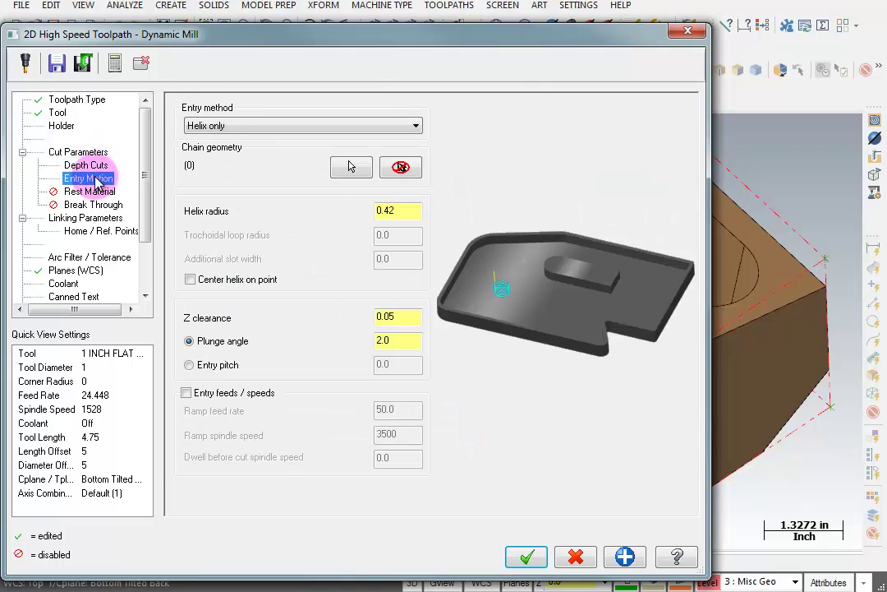
Set top of stock to 2.182821 from the part edge and accept the toolpath
left_click(80, 217)
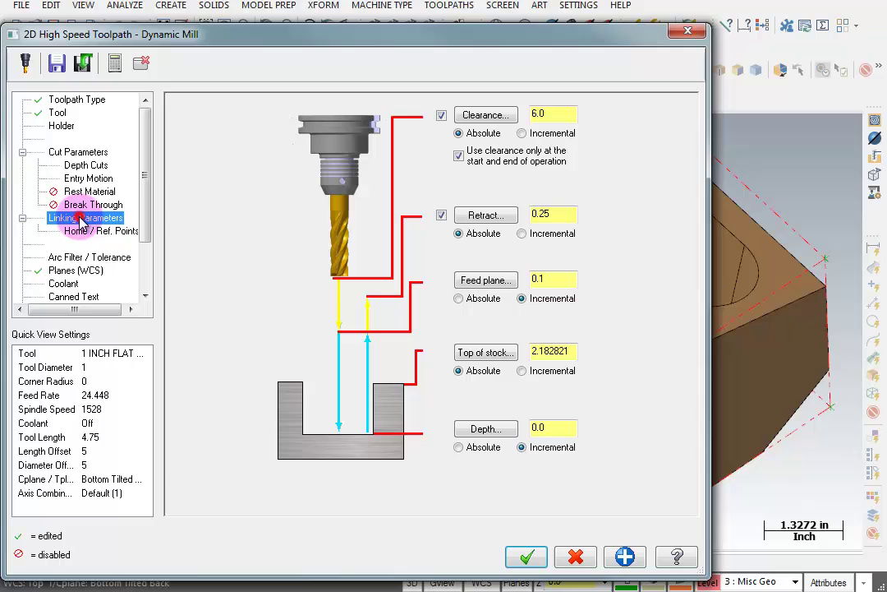
left_click(485, 352)
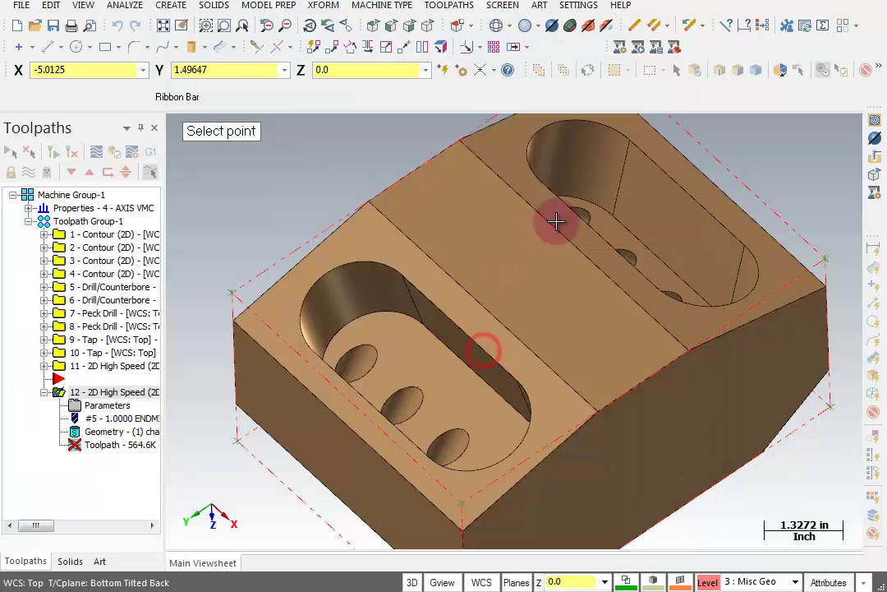
left_click(762, 324)
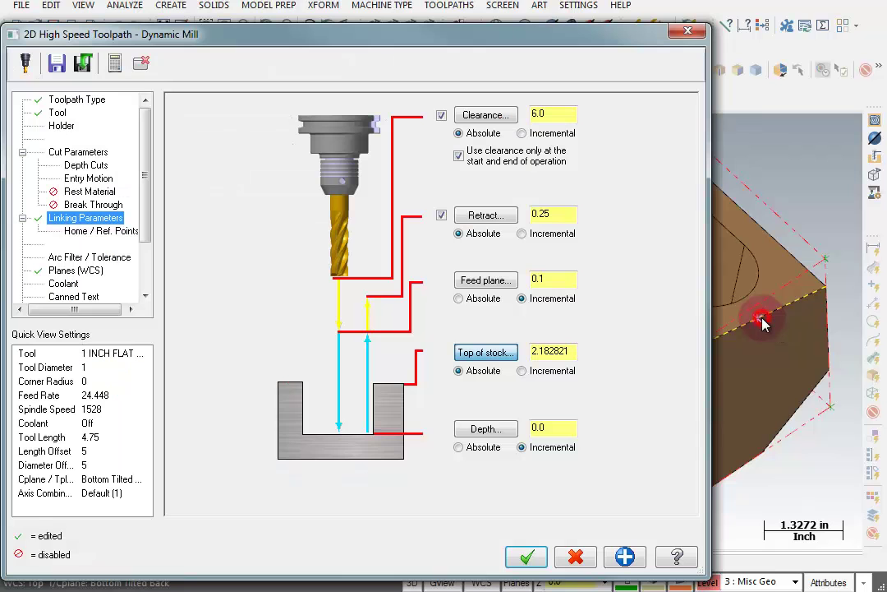
left_click(52, 271)
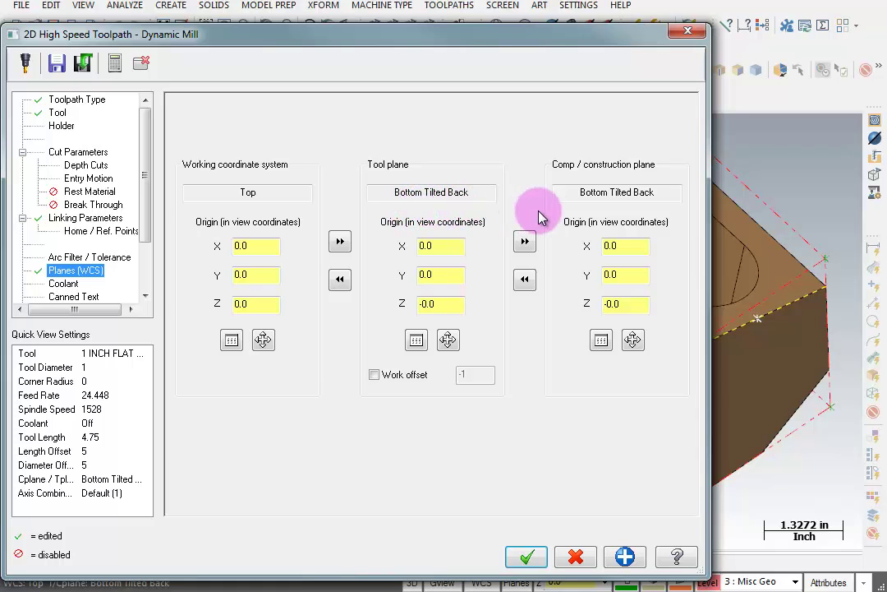
left_click(528, 559)
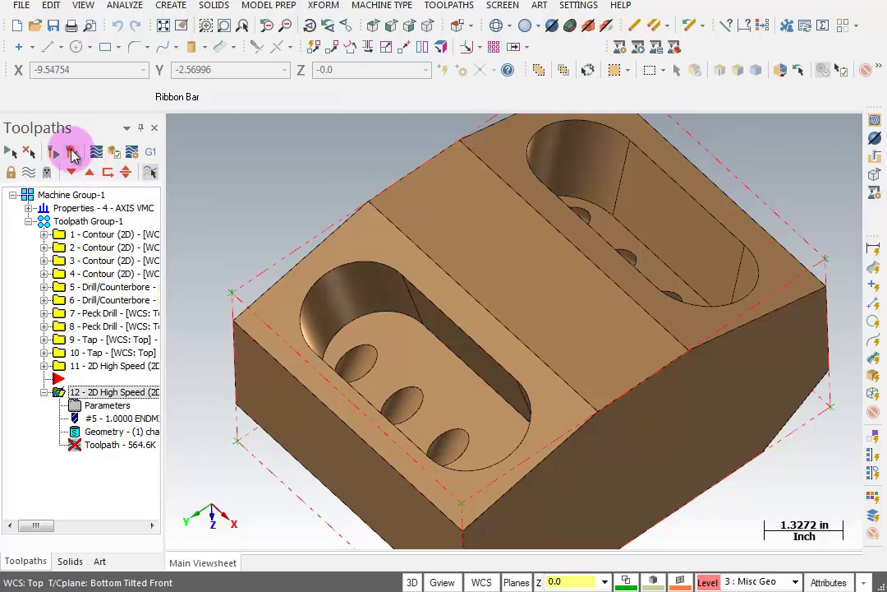
Regenerate the out-of-date back pocket toolpath so all 12 operations can be verified
left_click(72, 155)
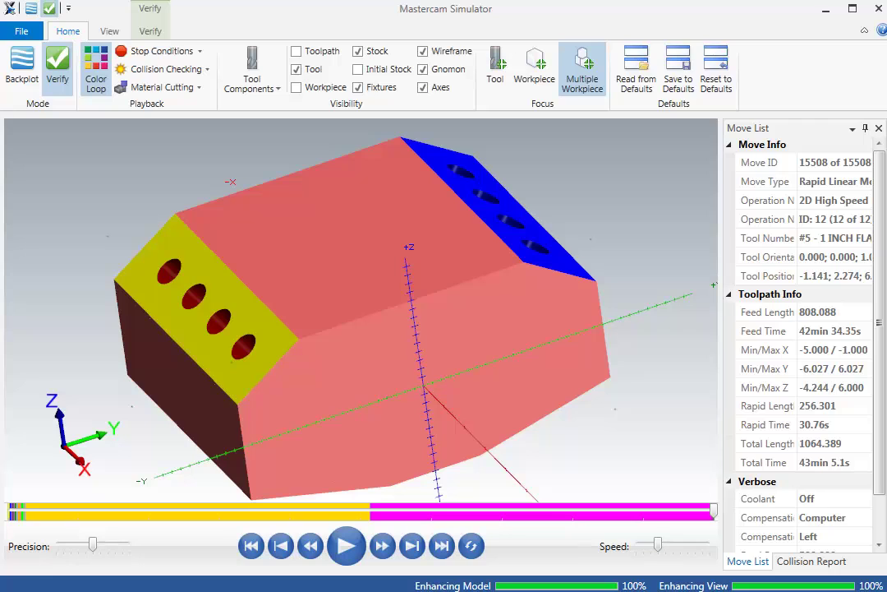
Toggle stock visibility to inspect the paths, then rotate the part to view both machined pockets
left_click(360, 52)
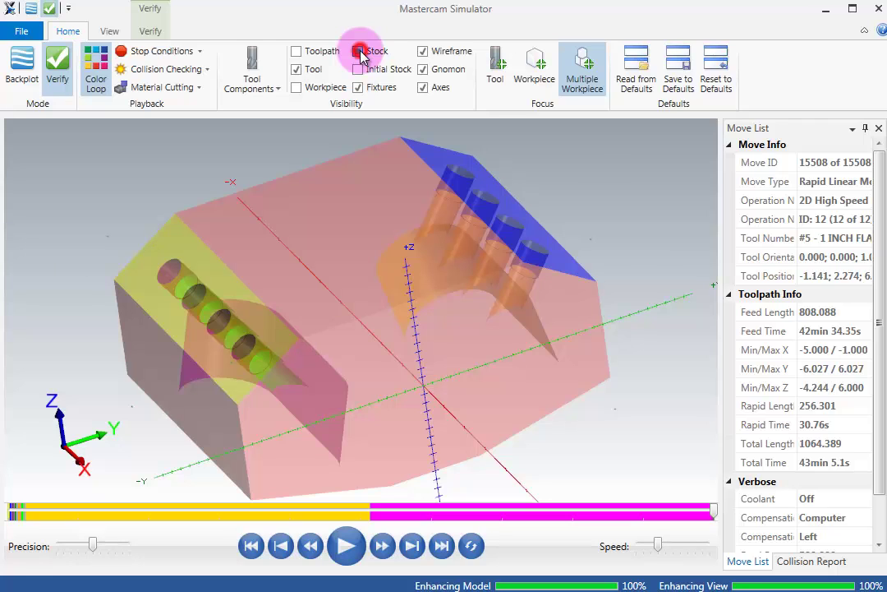
left_click(360, 52)
left_click(360, 51)
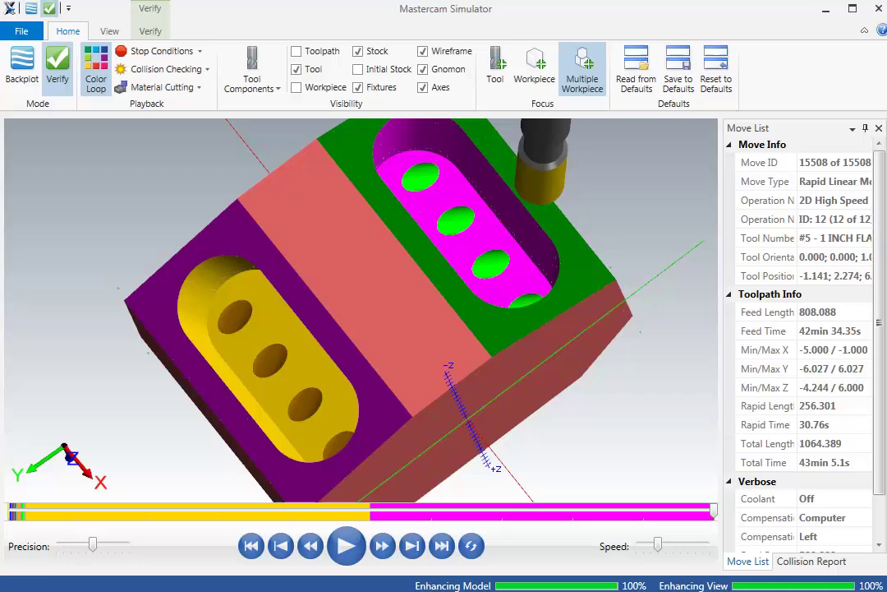
left_click(618, 252)
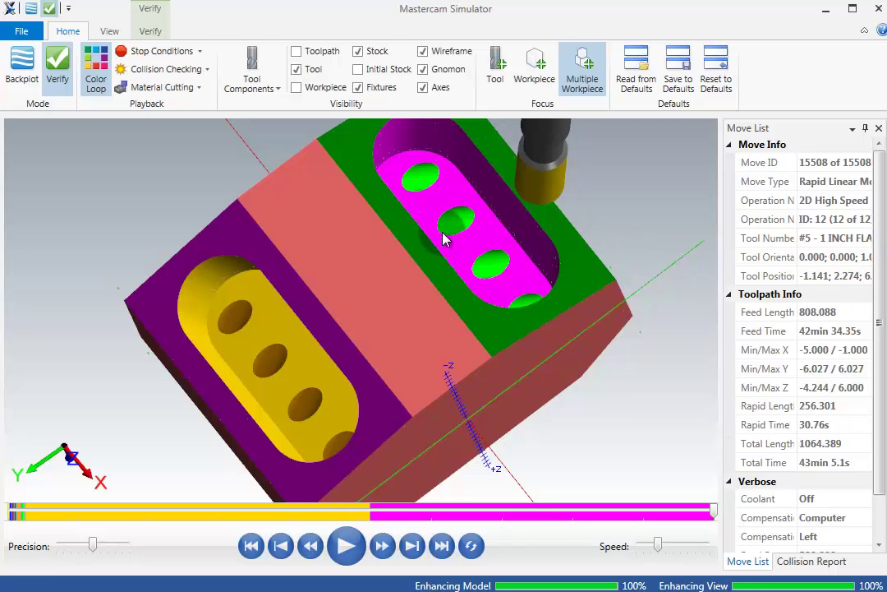